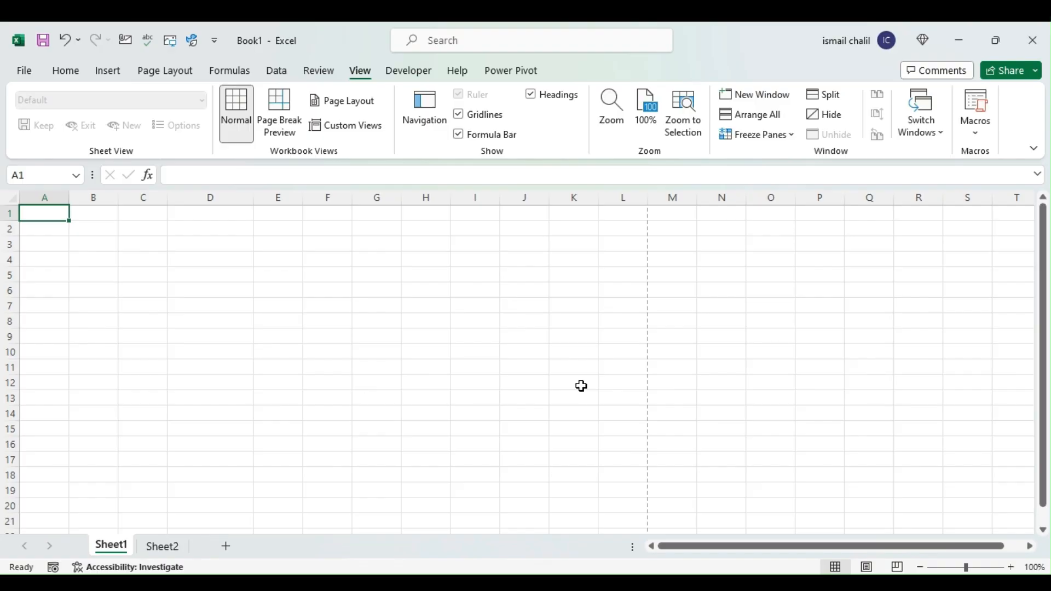
# Enter the heading "Sl. No." in cell A1 of Sheet1.
pyautogui.write('S')
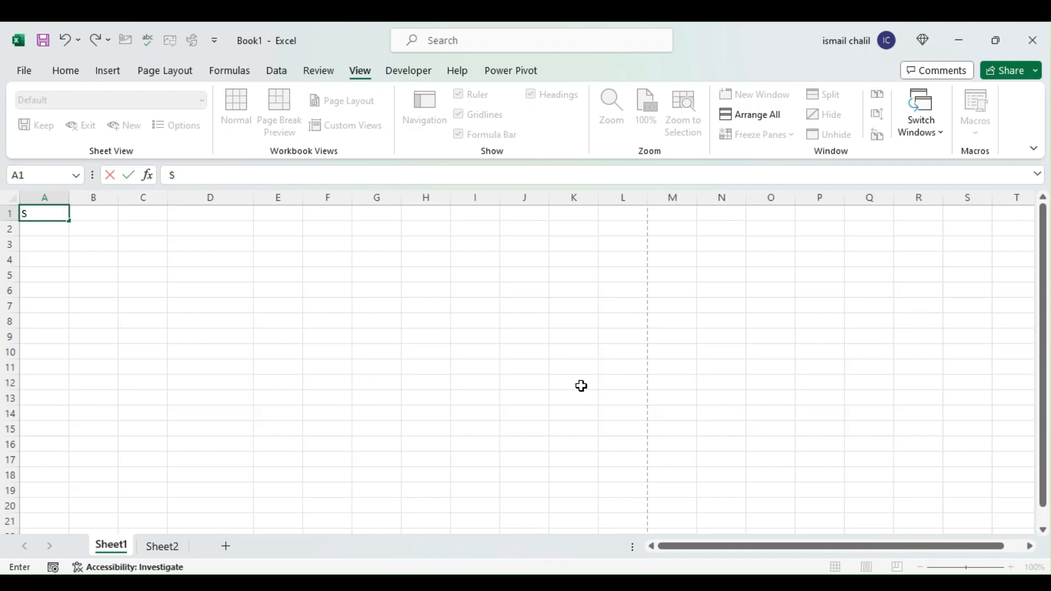
pyautogui.write('l. No.')
pyautogui.press('Return')
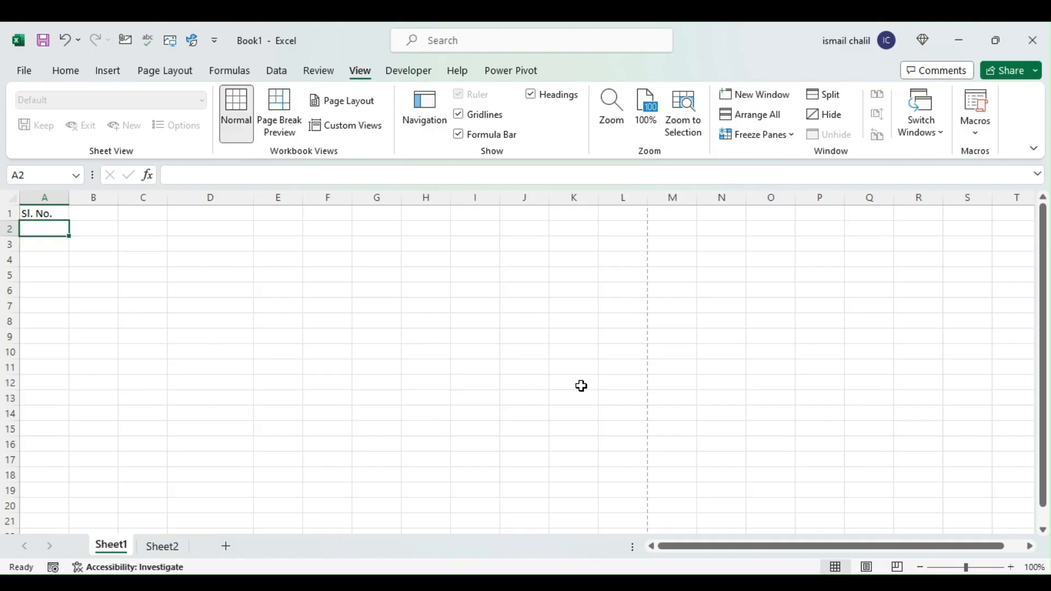
pyautogui.press('Up')
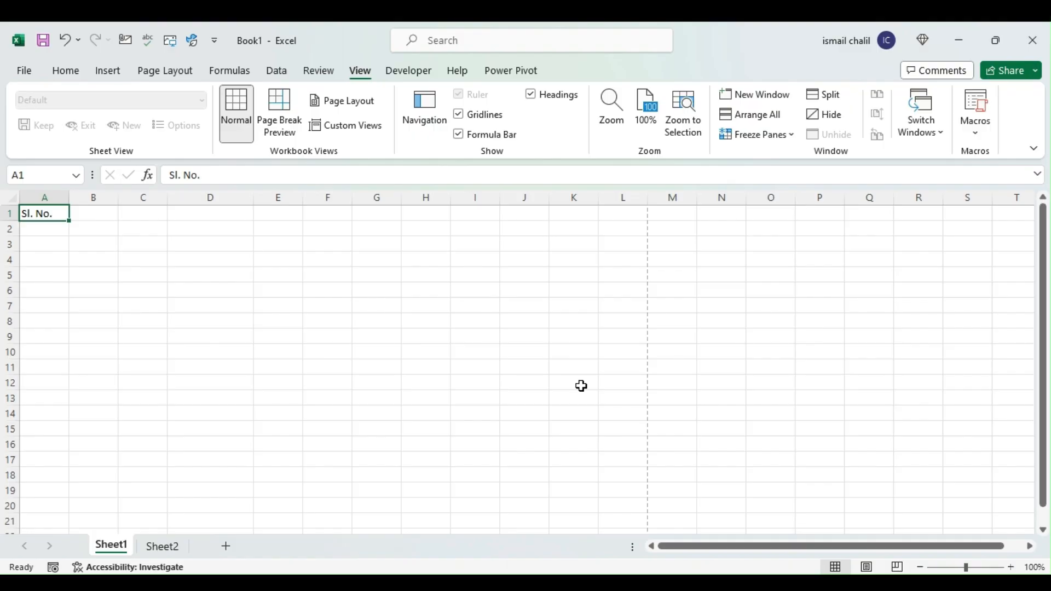
pyautogui.press('Right')
pyautogui.press('Right')
pyautogui.press('Right')
pyautogui.press('Right')
pyautogui.press('Right')
pyautogui.press('Right')
pyautogui.press('Right')
pyautogui.press('Right')
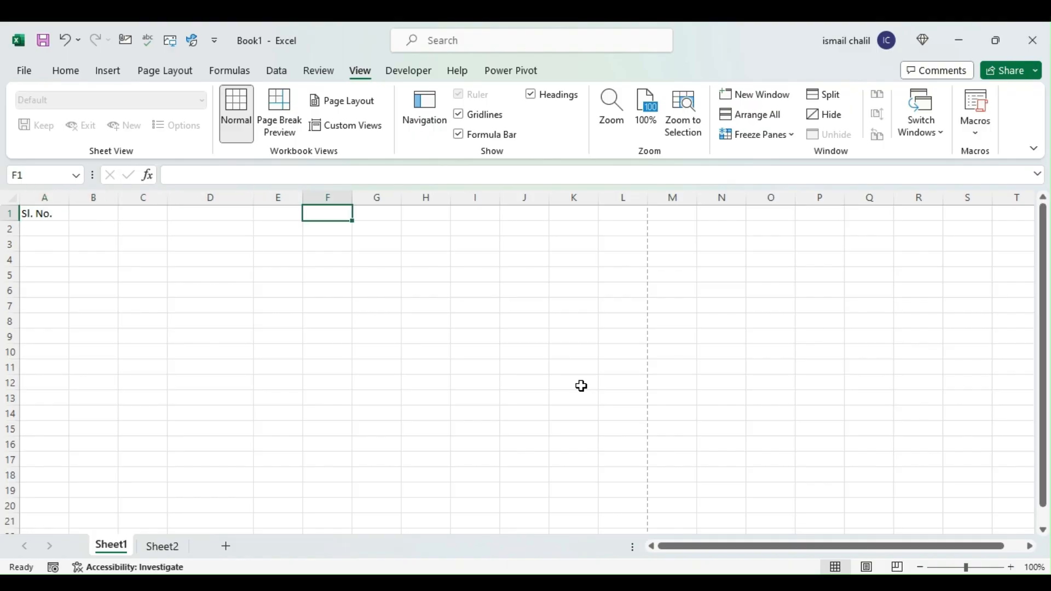
pyautogui.press('Right')
pyautogui.press('Right')
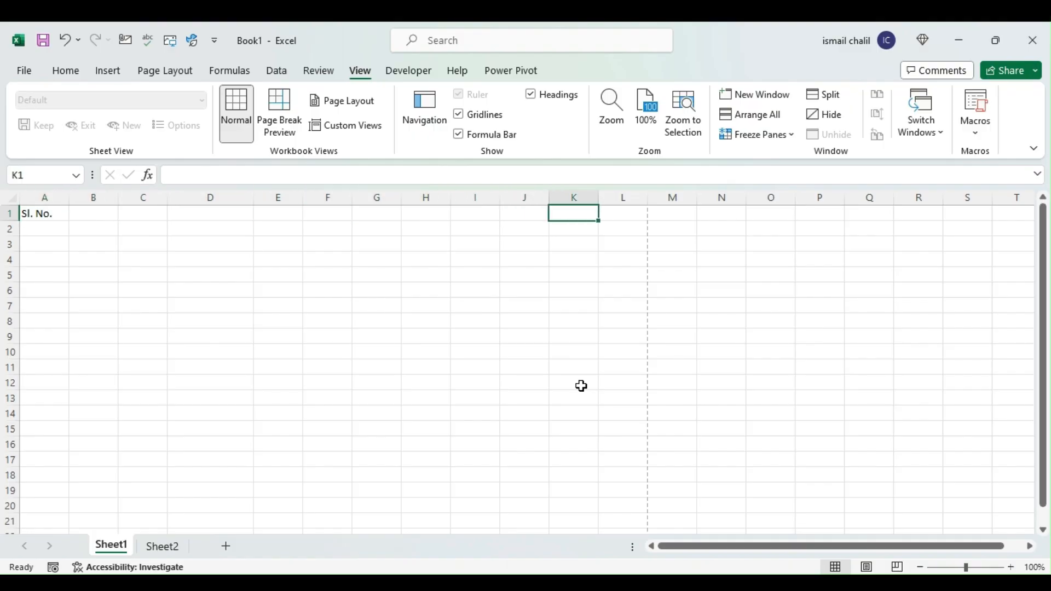
pyautogui.press('Down')
pyautogui.press('Down')
pyautogui.press('Down')
pyautogui.press('Down')
pyautogui.press('Down')
pyautogui.press('Down')
pyautogui.press('Down')
pyautogui.press('Down')
pyautogui.press('Down')
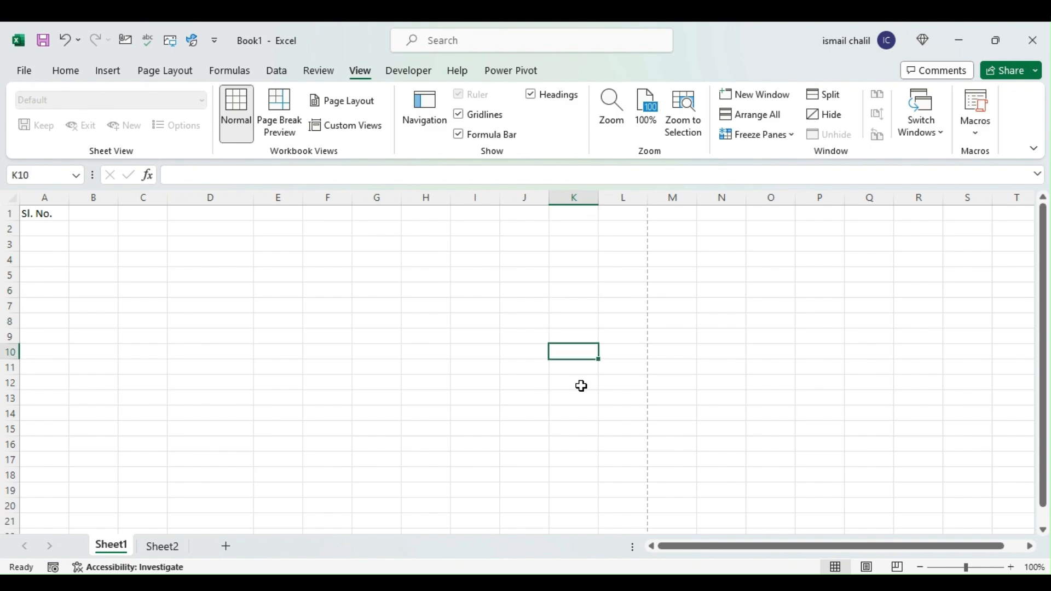
pyautogui.press('Left')
pyautogui.press('Left')
pyautogui.press('Left')
pyautogui.press('Left')
pyautogui.press('Left')
pyautogui.press('Left')
pyautogui.press('Left')
pyautogui.press('Left')
pyautogui.press('Left')
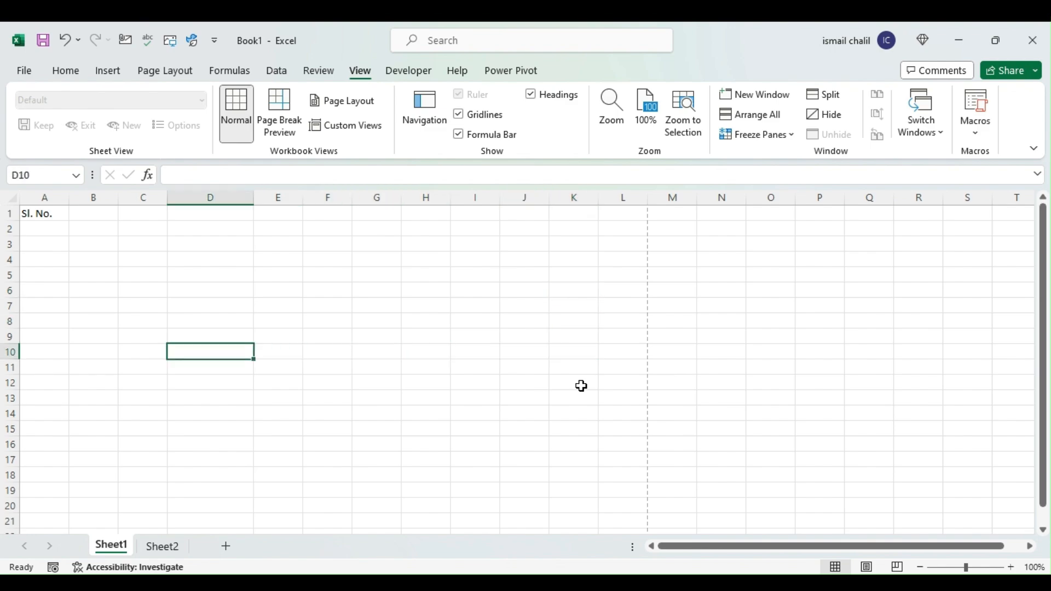
pyautogui.press('Left')
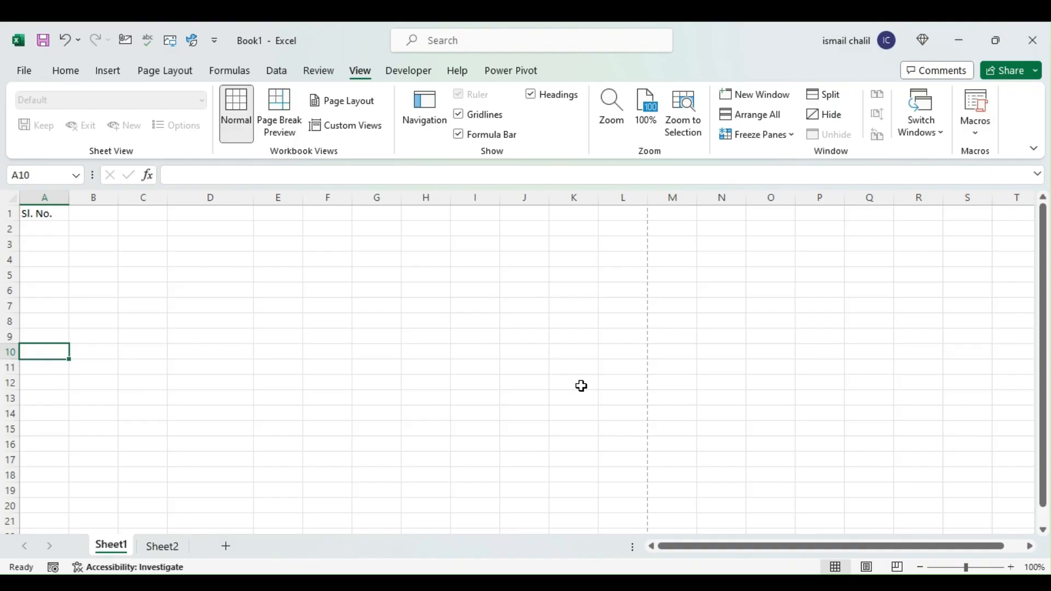
pyautogui.press('Up')
pyautogui.press('Up')
pyautogui.press('Up')
pyautogui.press('Up')
pyautogui.press('Up')
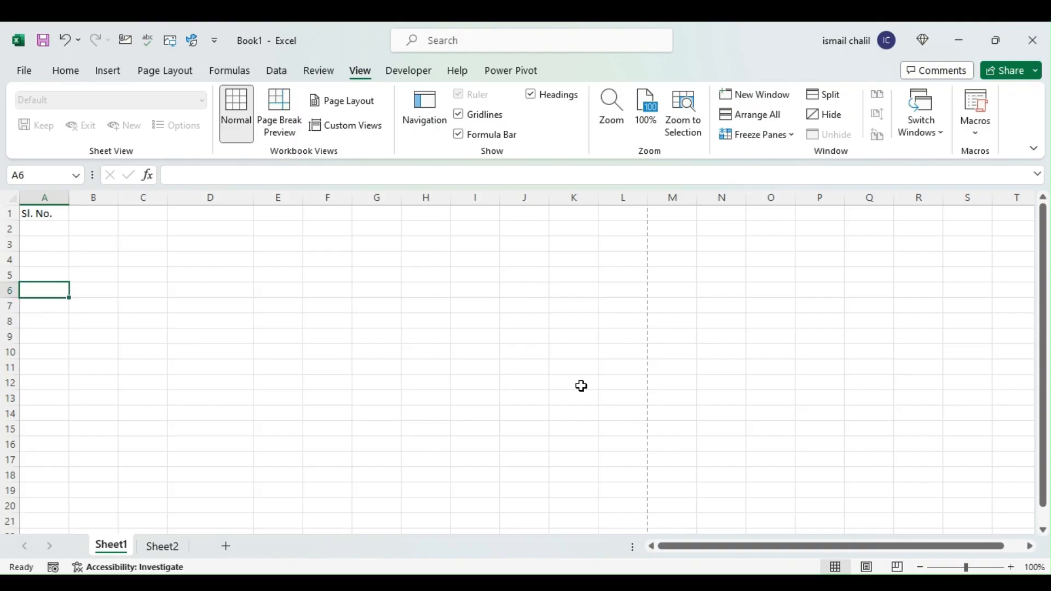
pyautogui.press('Down')
pyautogui.press('Down')
pyautogui.press('Down')
pyautogui.press('Down')
pyautogui.press('Down')
pyautogui.press('Down')
pyautogui.press('Down')
pyautogui.press('Down')
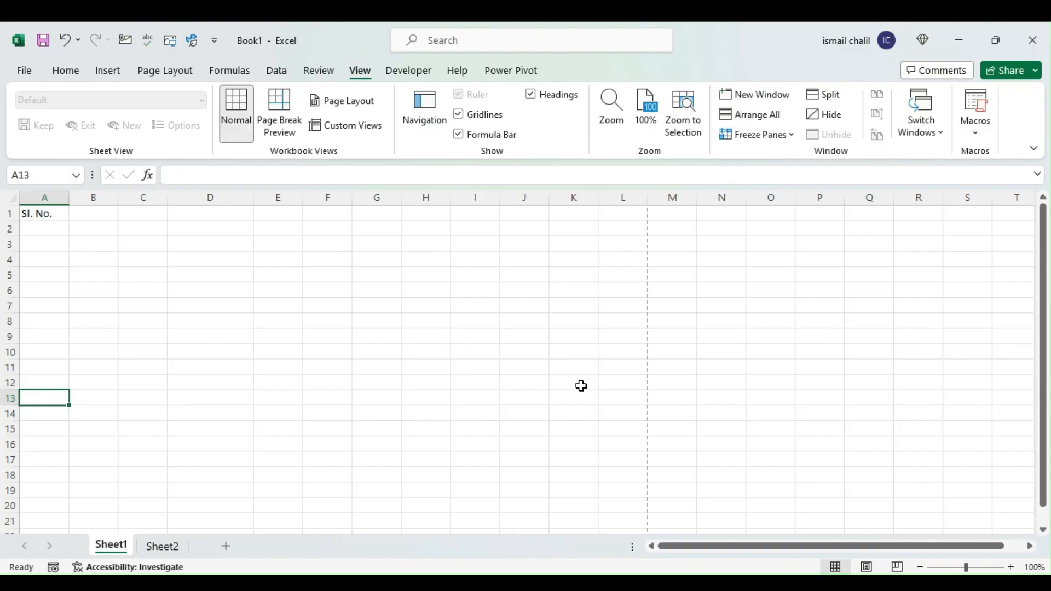
pyautogui.press('Up')
pyautogui.press('Up')
pyautogui.press('Up')
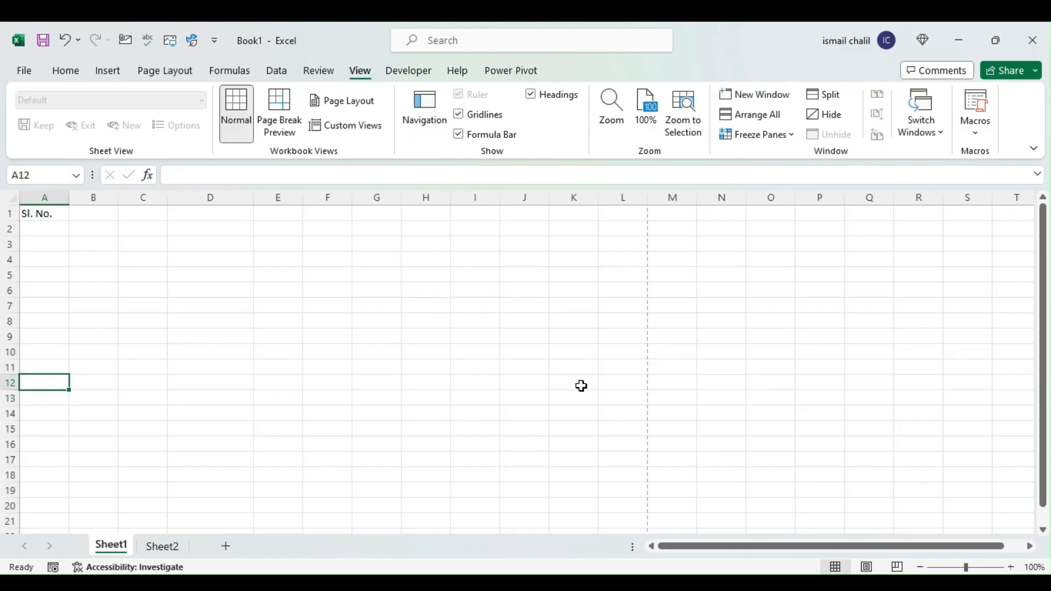
pyautogui.press('Down')
pyautogui.press('Down')
pyautogui.press('Down')
pyautogui.press('Down')
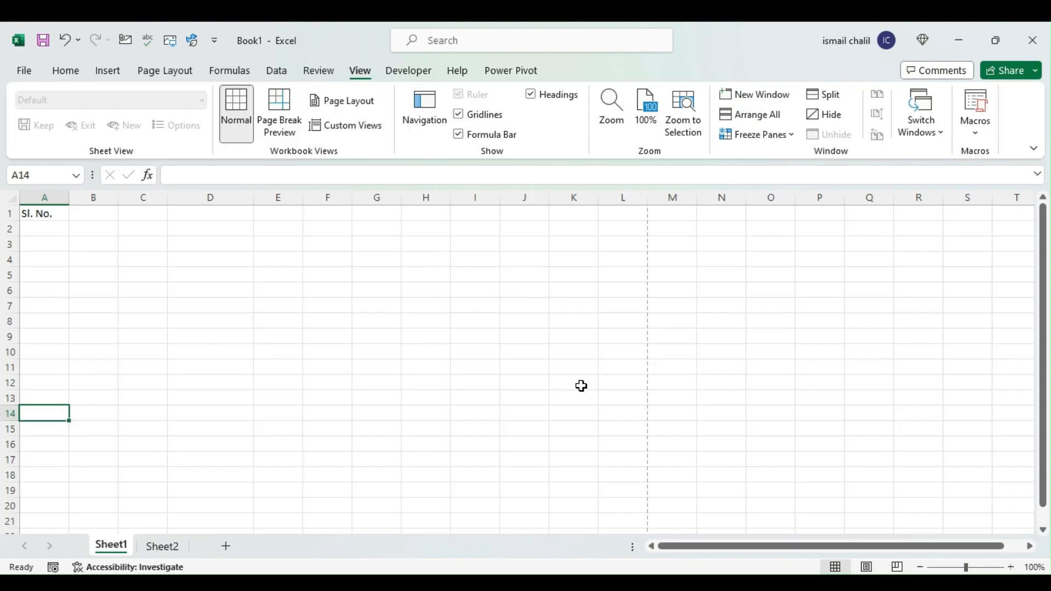
pyautogui.hotkey('ctrl', 'Up')
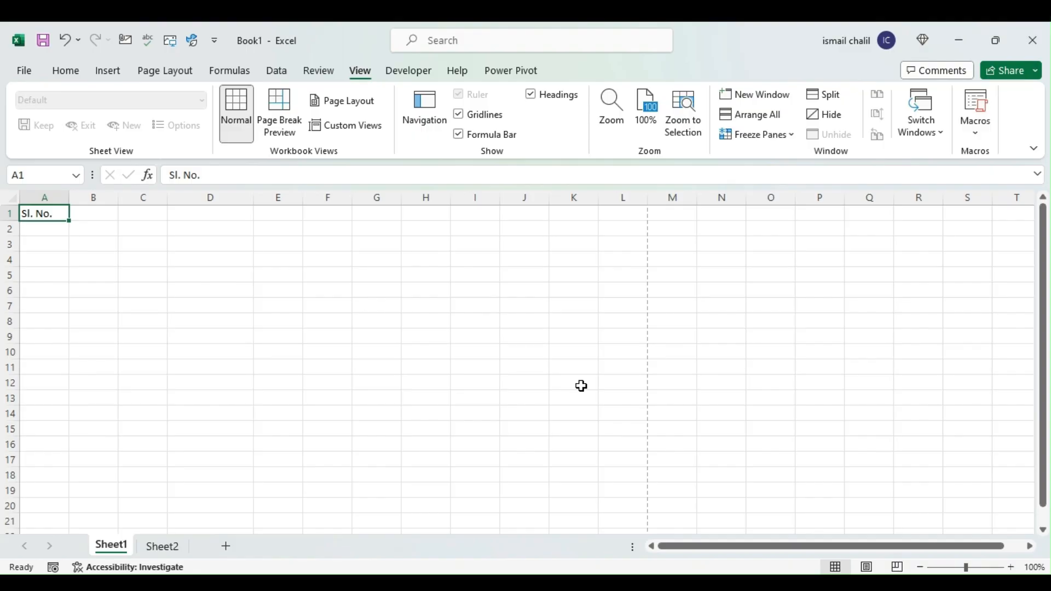
pyautogui.press('Down')
pyautogui.press('Down')
pyautogui.press('Down')
pyautogui.press('Down')
pyautogui.press('Down')
pyautogui.press('Down')
pyautogui.press('Down')
pyautogui.press('Down')
pyautogui.press('Down')
pyautogui.press('Down')
pyautogui.press('Down')
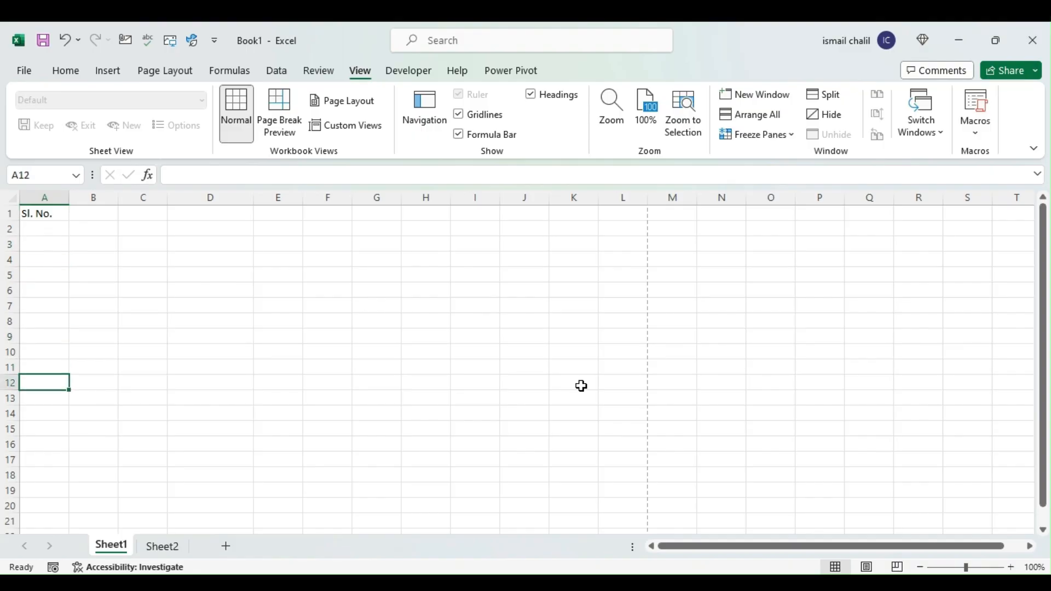
pyautogui.press('Down')
pyautogui.press('Down')
pyautogui.press('Down')
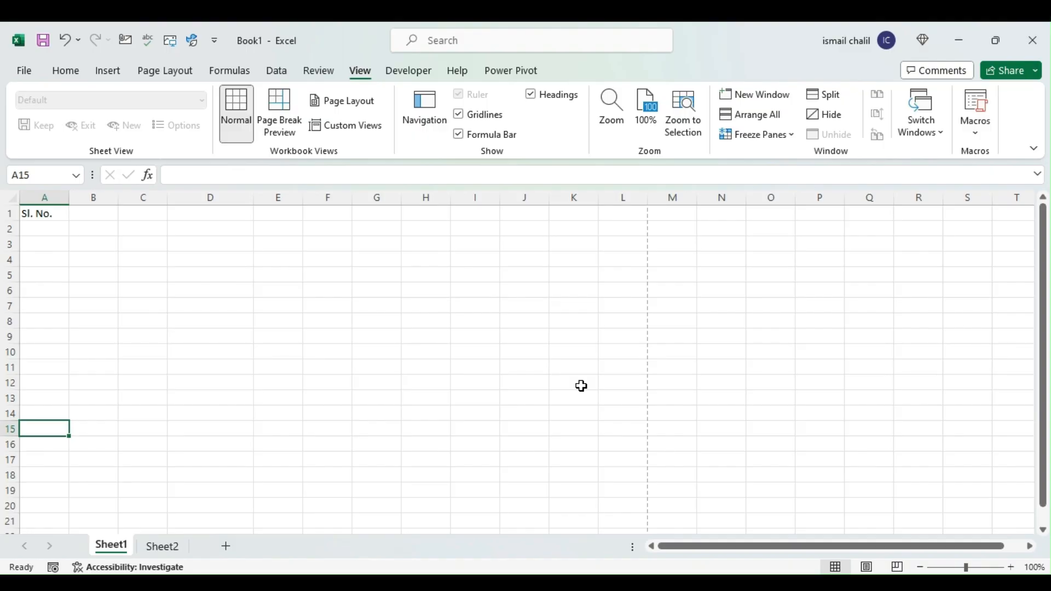
pyautogui.hotkey('ctrl', 'Up')
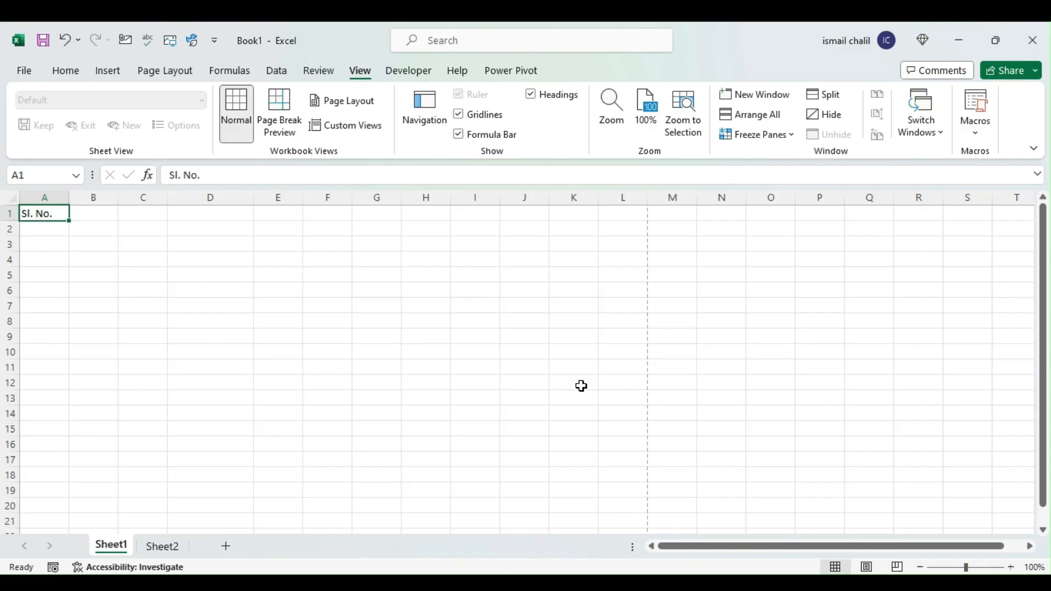
pyautogui.press('Right')
pyautogui.press('Right')
pyautogui.press('Right')
pyautogui.press('Right')
pyautogui.press('Right')
pyautogui.press('Right')
pyautogui.press('Right')
pyautogui.press('Right')
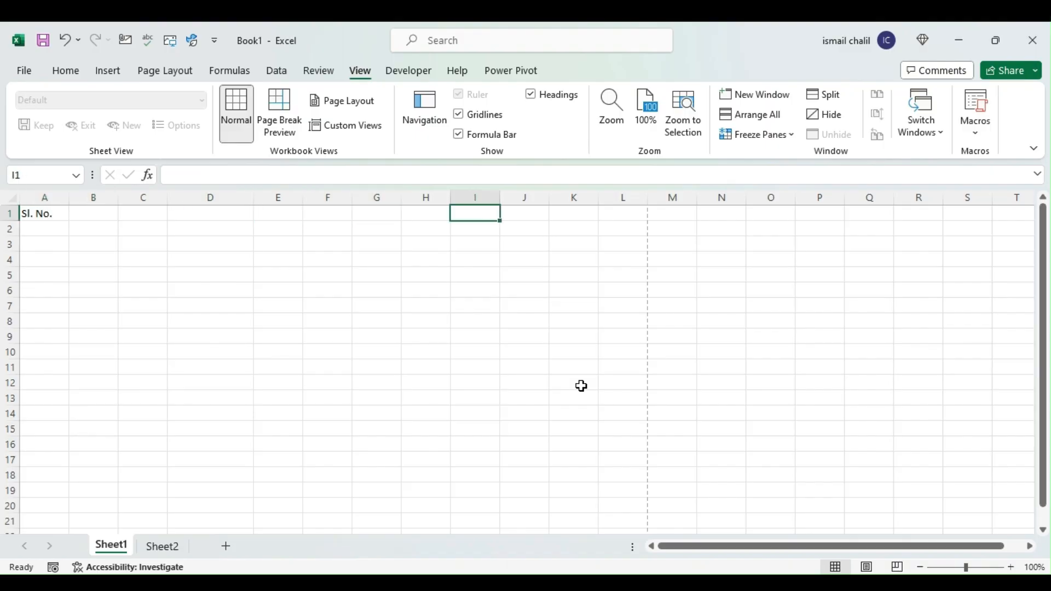
pyautogui.press('Left')
pyautogui.press('Down')
pyautogui.press('Down')
pyautogui.press('Down')
pyautogui.press('Left')
pyautogui.press('Left')
pyautogui.press('Left')
pyautogui.press('Left')
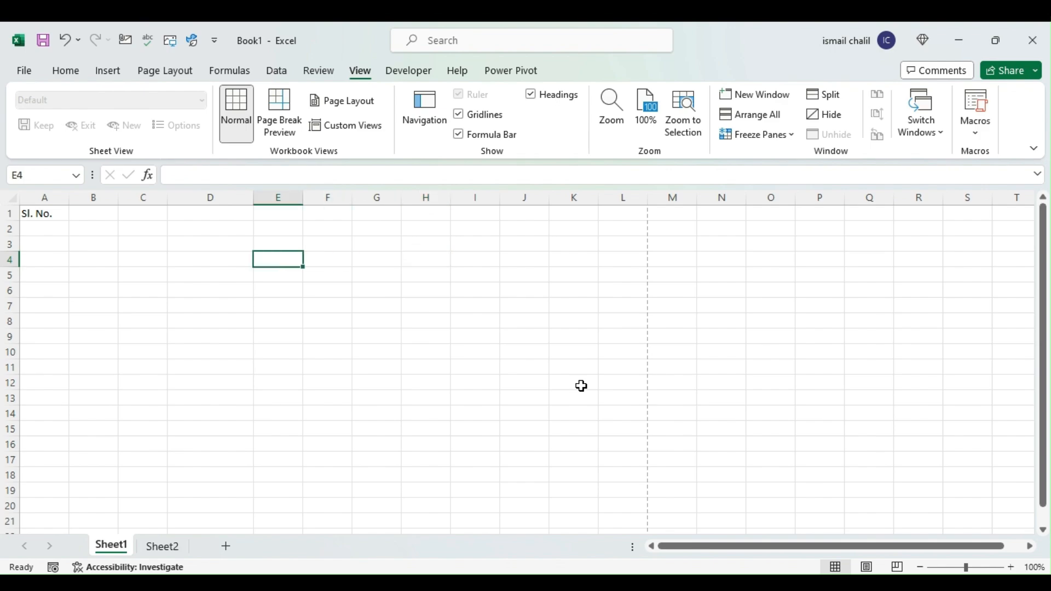
pyautogui.press('Up')
pyautogui.press('Up')
pyautogui.press('Up')
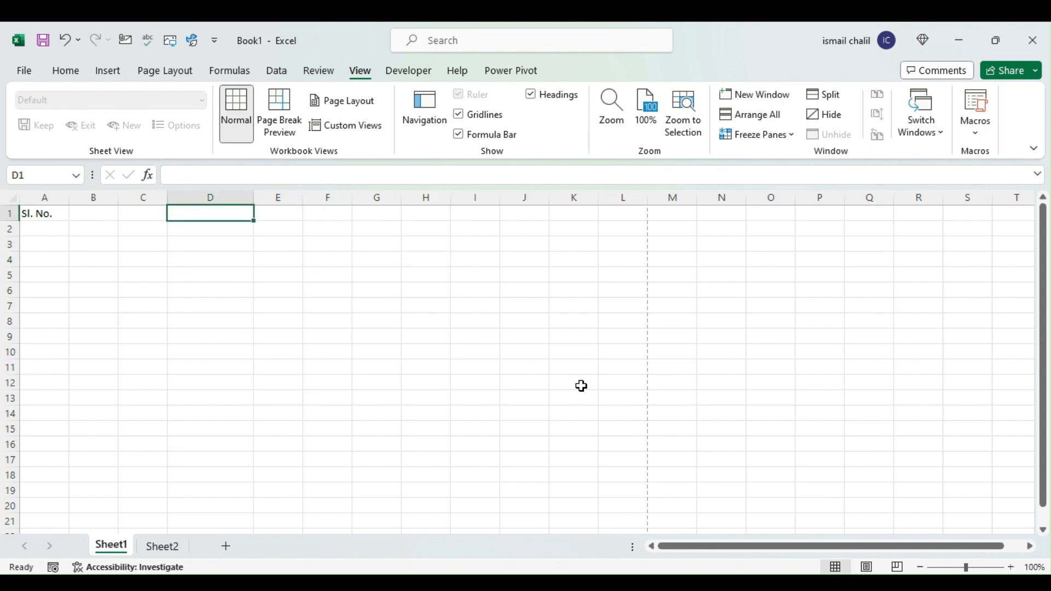
pyautogui.press('Right')
pyautogui.press('Right')
pyautogui.press('Right')
pyautogui.press('Right')
pyautogui.press('Right')
pyautogui.press('Right')
pyautogui.press('Right')
pyautogui.press('Right')
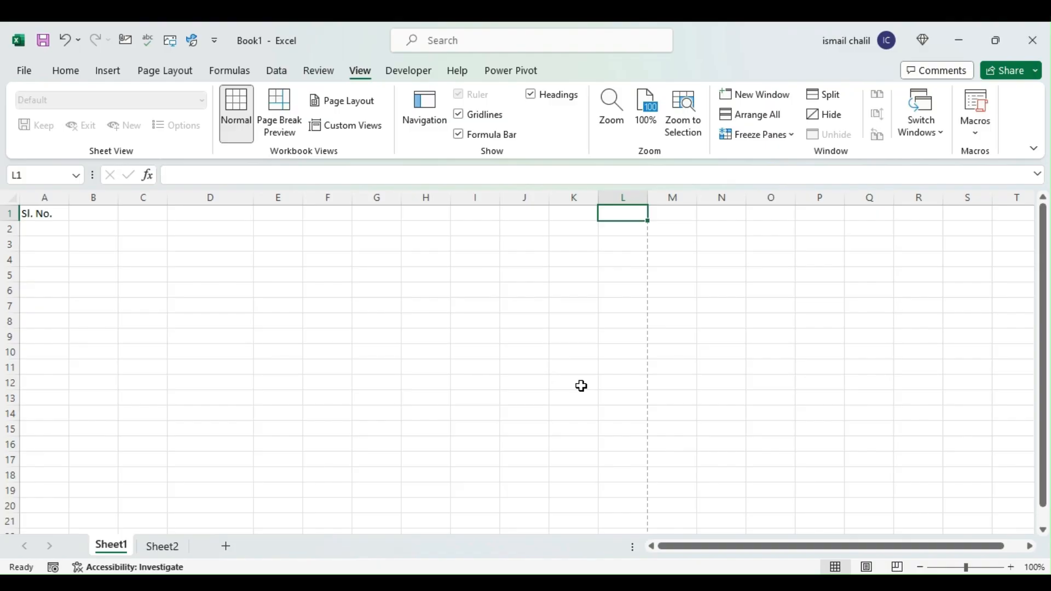
# Enter the heading "Full Name of the Student" in cell B1.
pyautogui.hotkey('ctrl', 'Home')
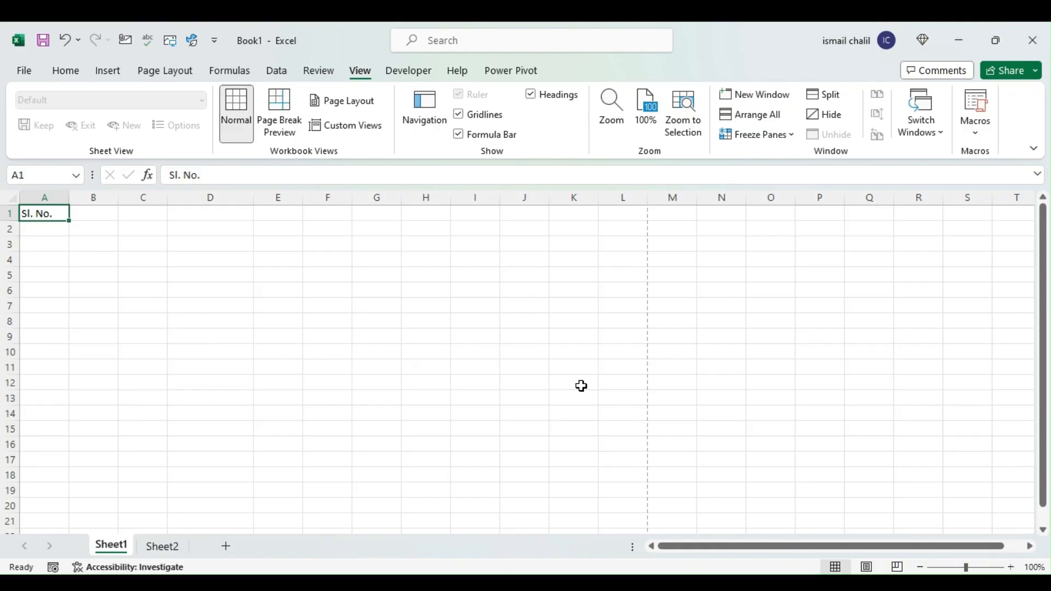
pyautogui.press('Right')
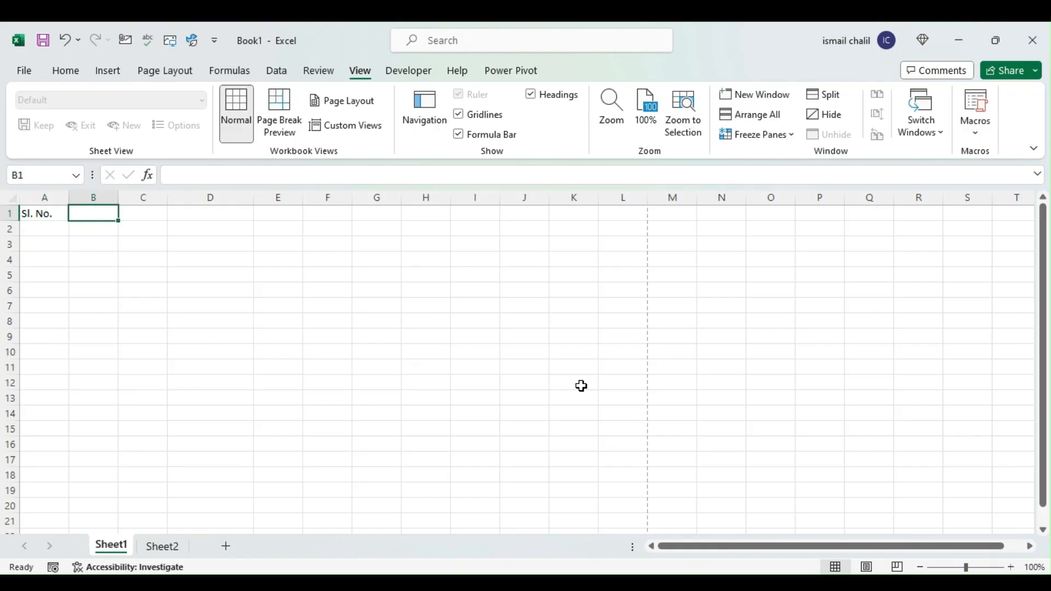
pyautogui.write('Full')
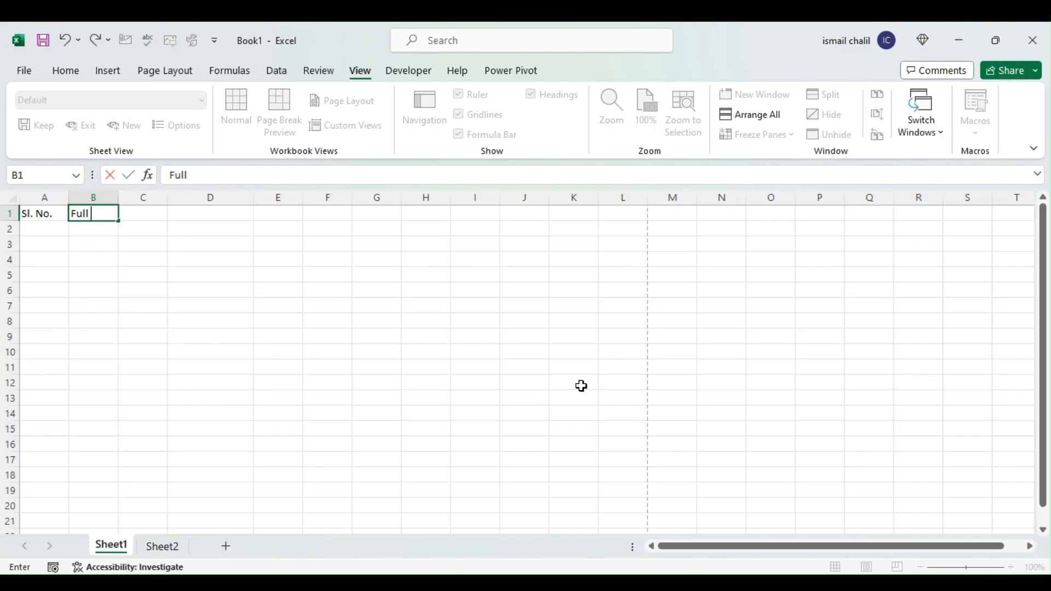
pyautogui.write(' Name of the S')
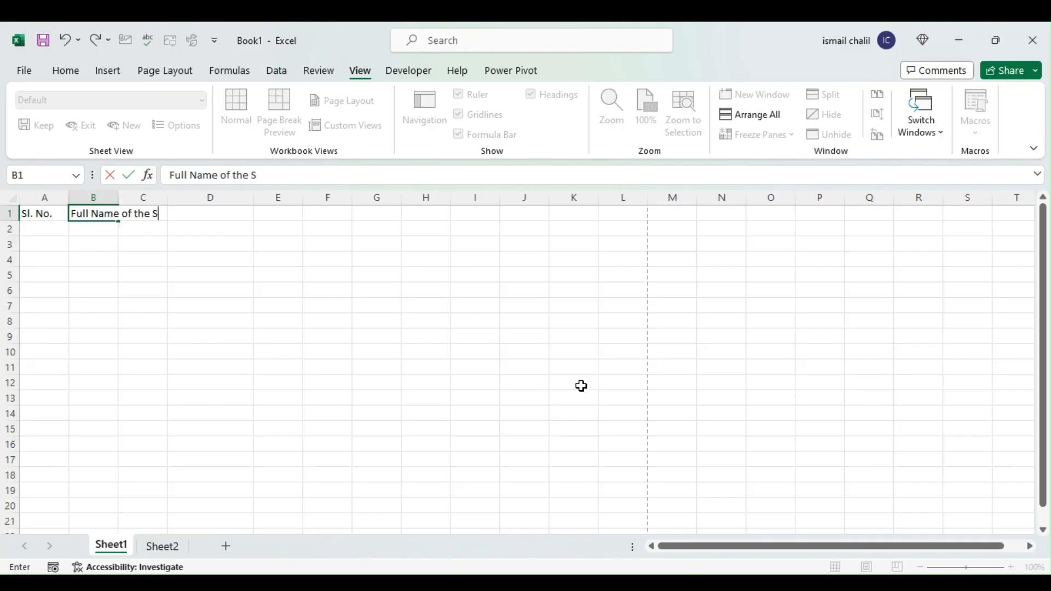
pyautogui.write('tudent')
pyautogui.press('Right')
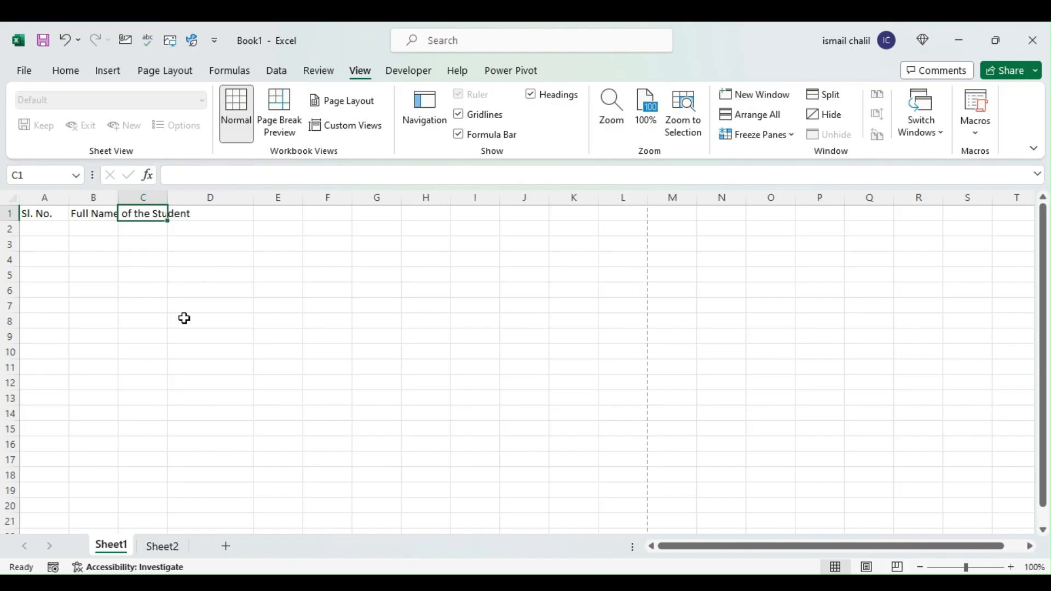
pyautogui.click(147, 246)
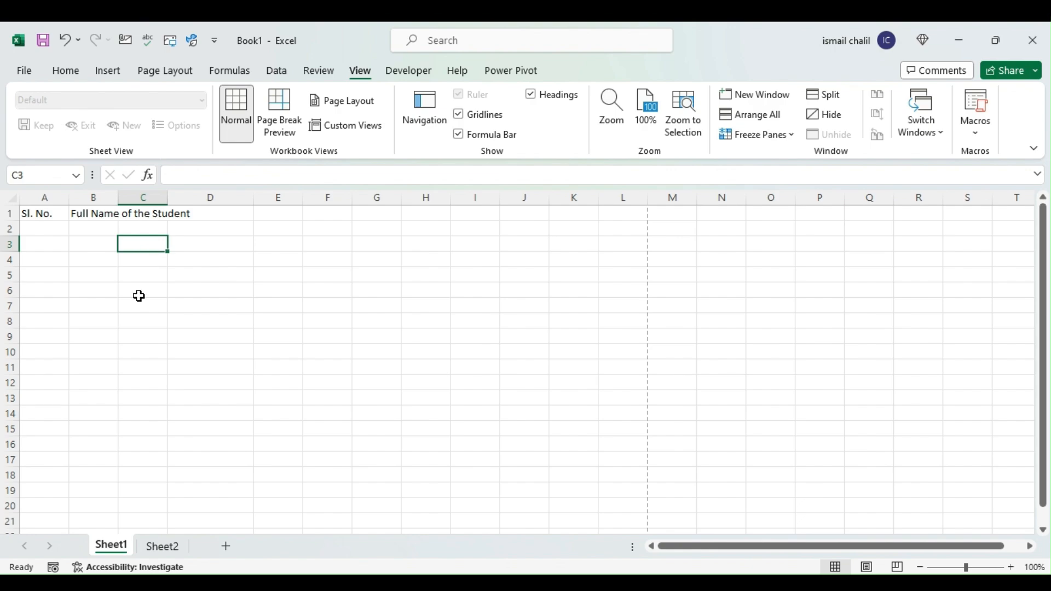
pyautogui.click(318, 306)
pyautogui.click(113, 425)
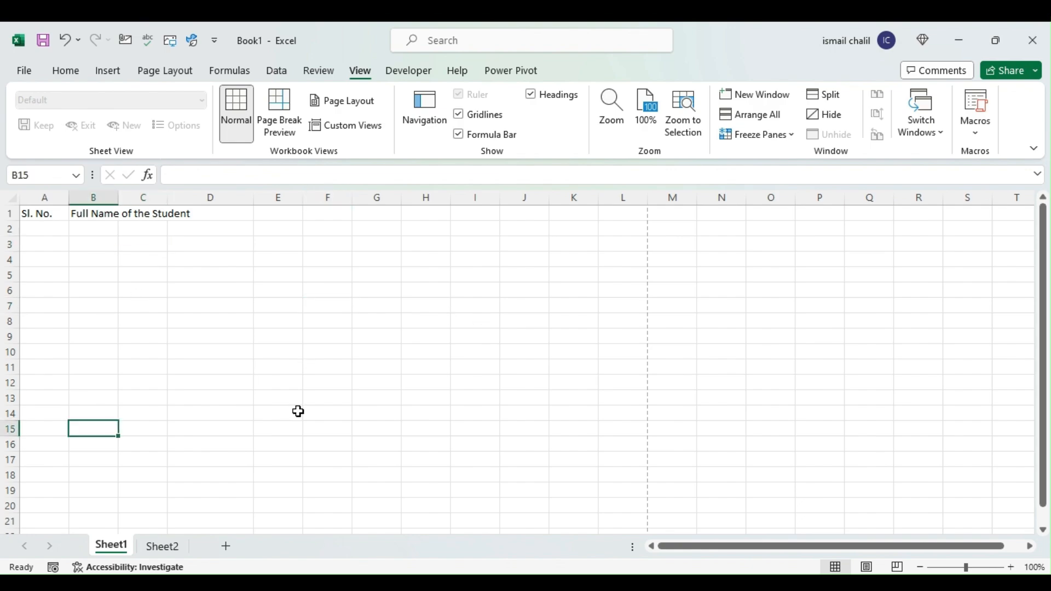
pyautogui.click(365, 335)
pyautogui.click(293, 298)
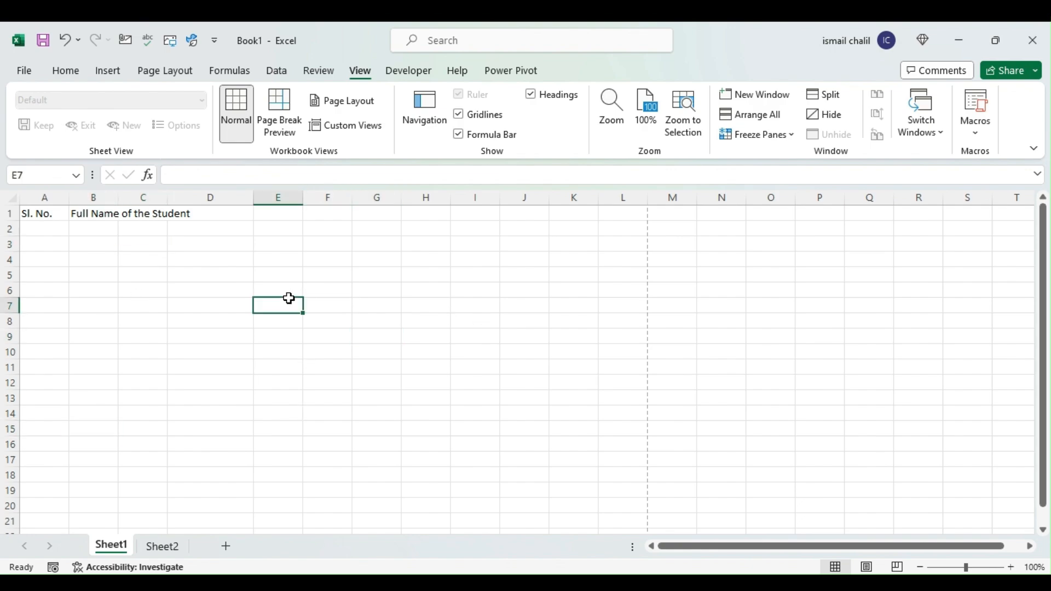
pyautogui.click(504, 426)
pyautogui.click(190, 337)
pyautogui.click(90, 335)
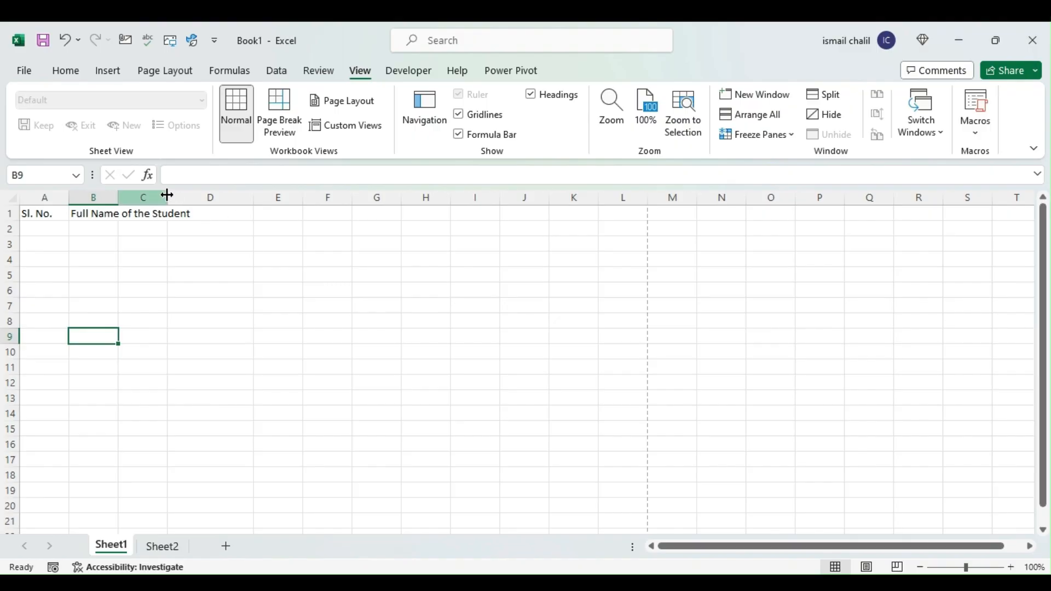
# Enter the heading "Marks" in cell C1.
pyautogui.click(145, 216)
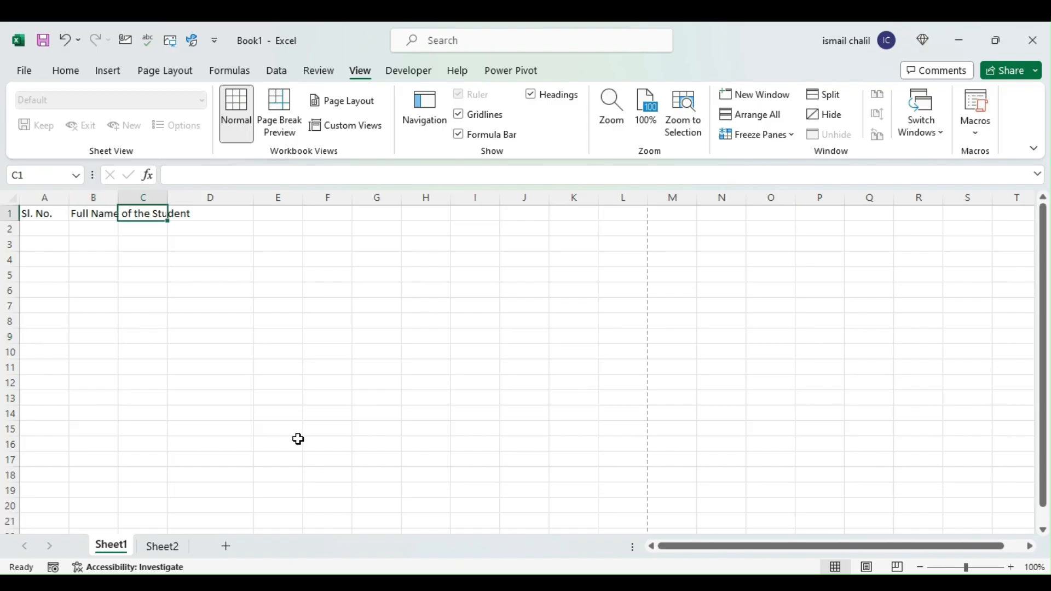
pyautogui.write('Marks')
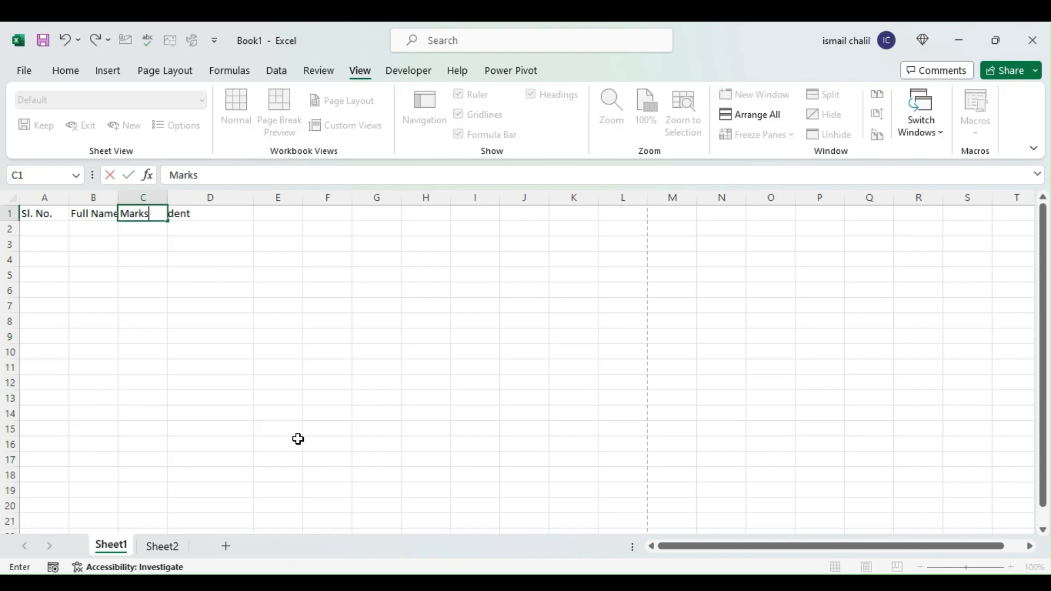
pyautogui.press('Return')
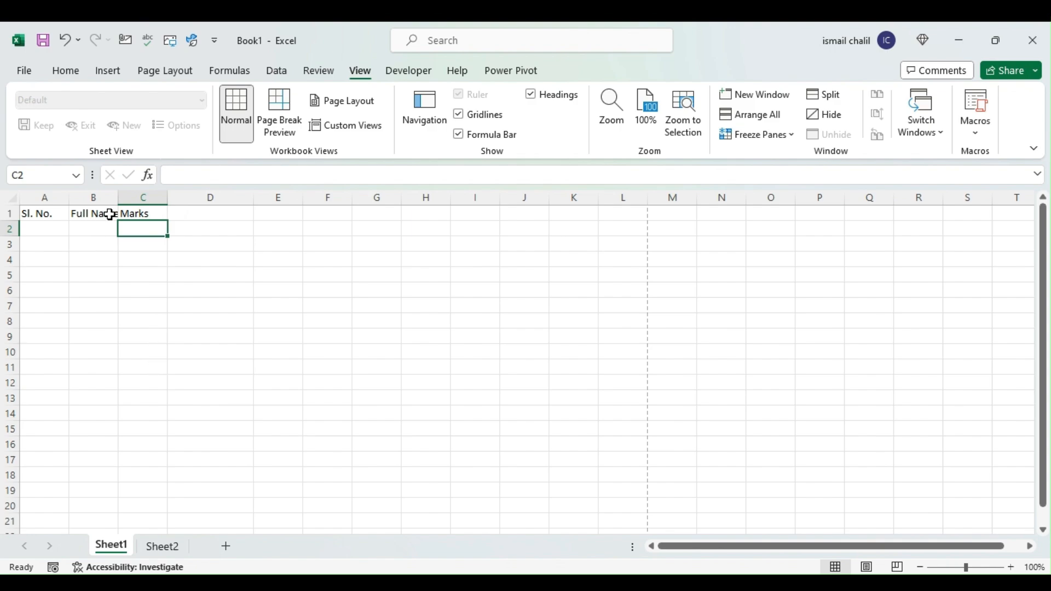
# Widen column B so the heading "Full Name of the Student" fits within it, and select cell B1.
pyautogui.click(105, 300)
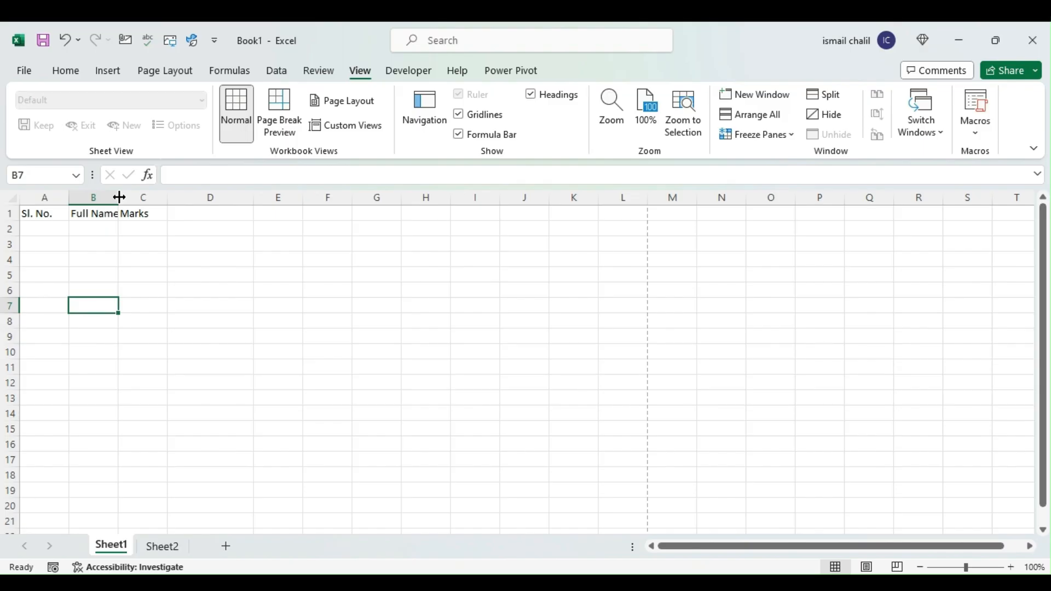
pyautogui.moveTo(118, 197); pyautogui.dragTo(227, 207)
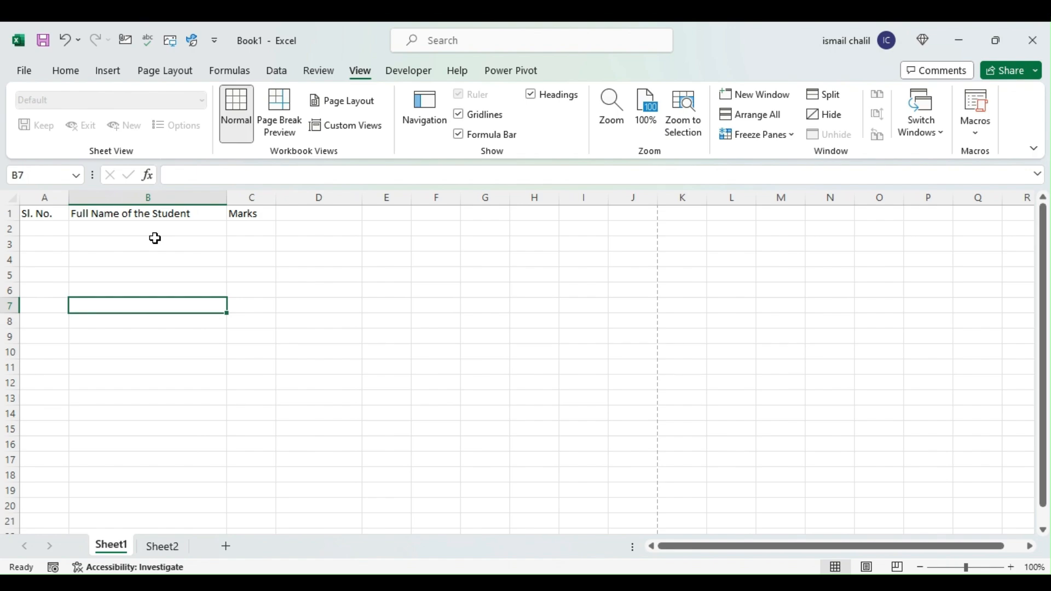
pyautogui.click(175, 214)
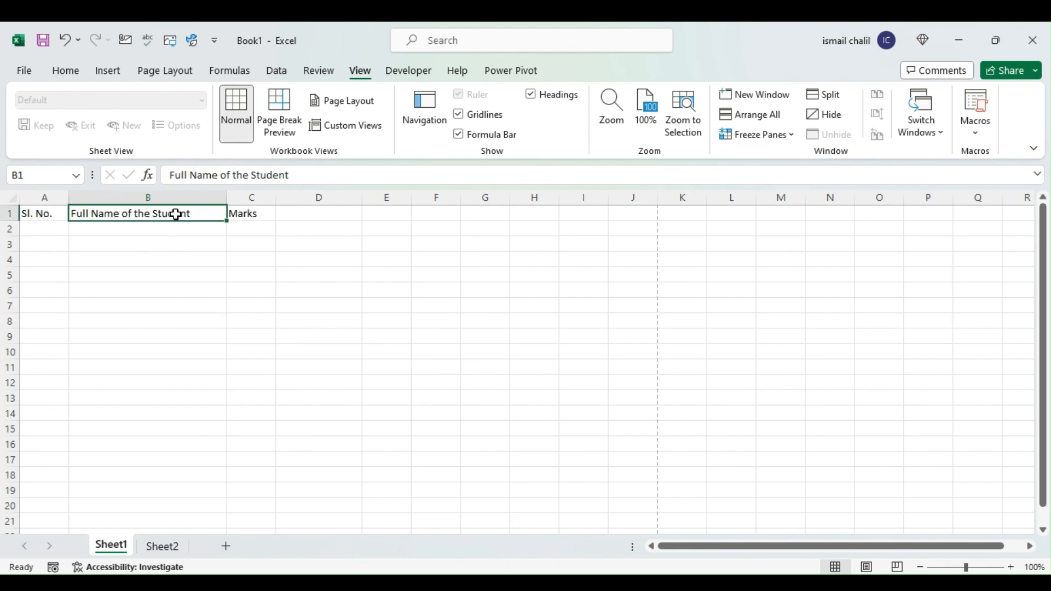
# AutoFit column B to the width of the heading "Full Name of the Student".
pyautogui.click(181, 275)
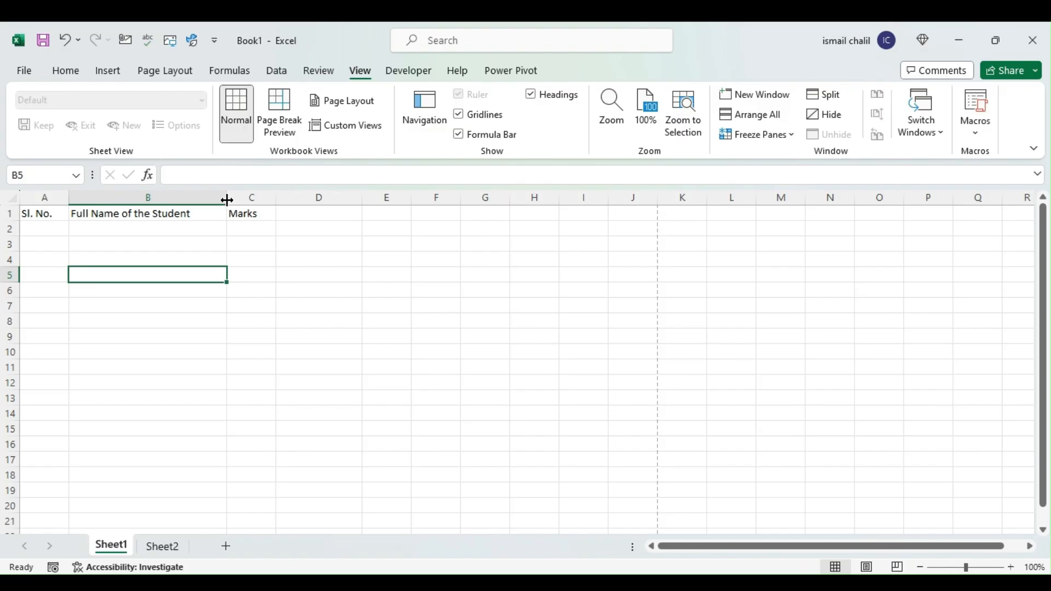
pyautogui.doubleClick(227, 198)
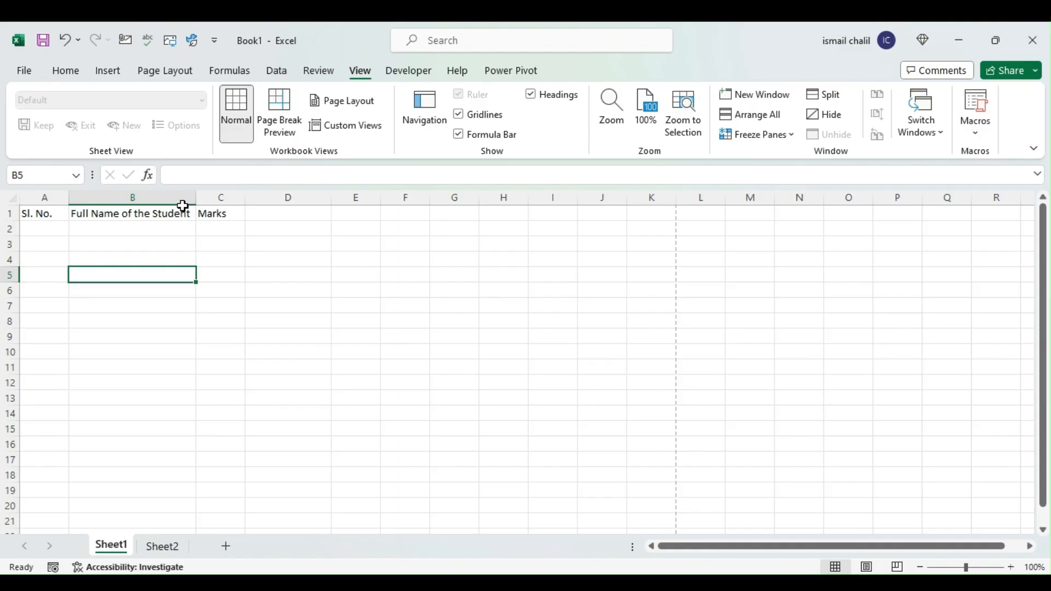
# Replace the heading in cell C1 with "Subject 1".
pyautogui.click(218, 214)
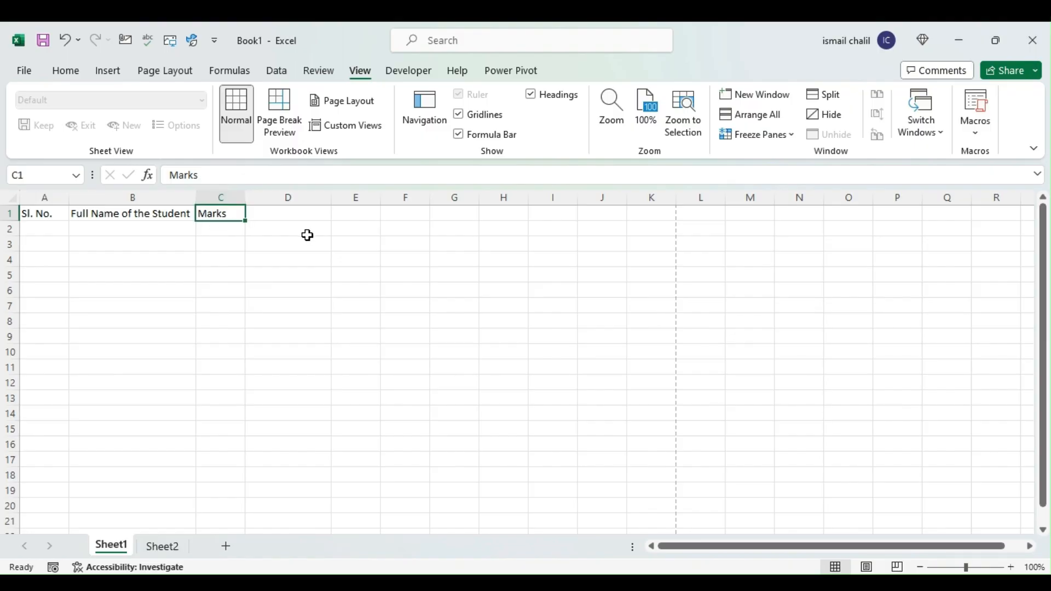
pyautogui.click(207, 173)
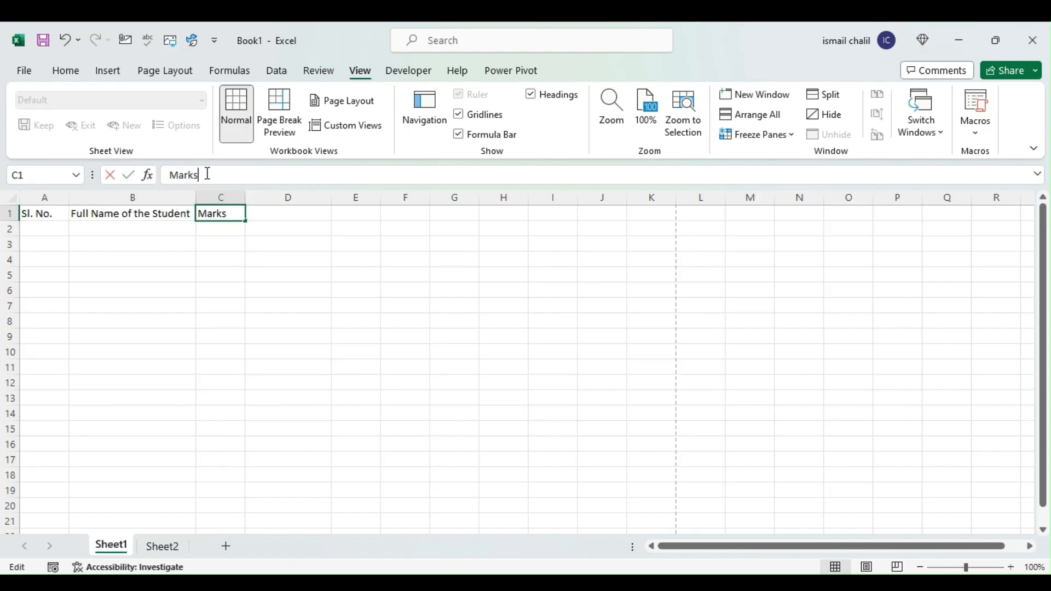
pyautogui.click(196, 382)
pyautogui.click(227, 216)
pyautogui.press('F2')
pyautogui.press('BackSpace')
pyautogui.press('BackSpace')
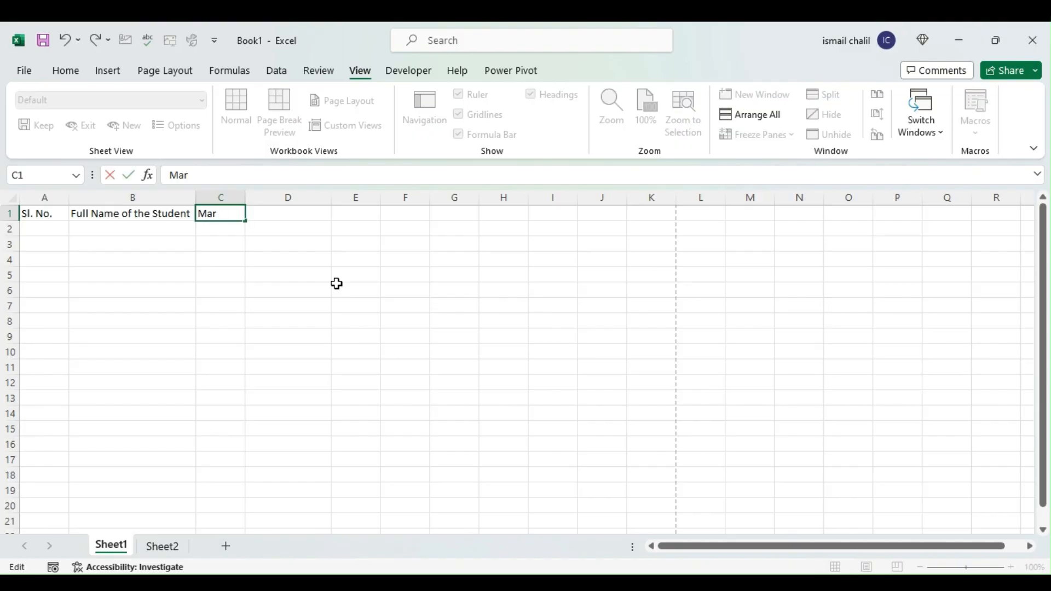
pyautogui.press('BackSpace')
pyautogui.press('BackSpace')
pyautogui.press('BackSpace')
pyautogui.write('Subject 1')
pyautogui.press('Return')
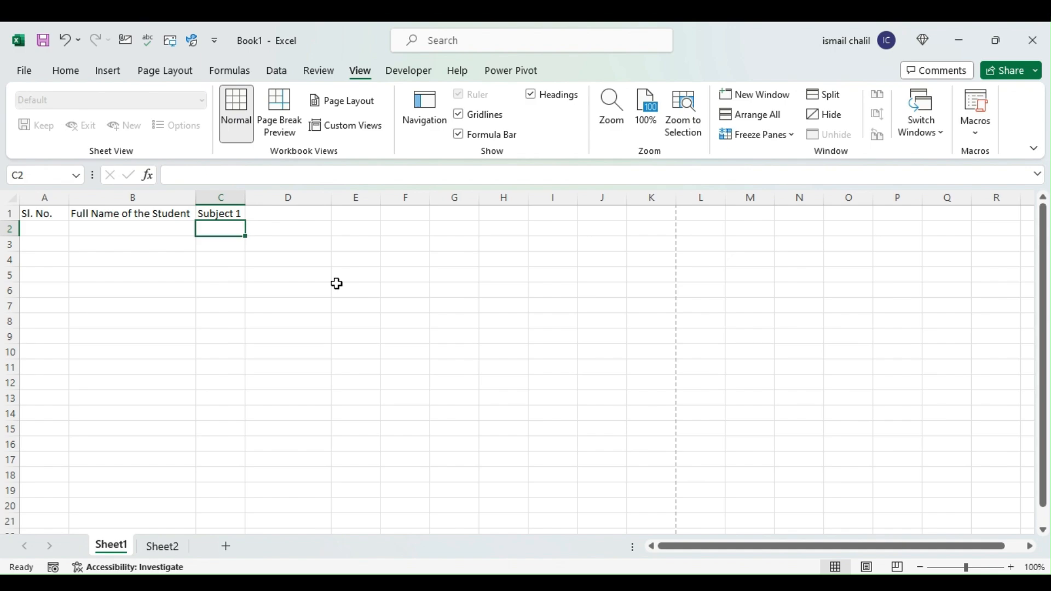
# Apply Rotate Text Up to the "Subject 1" heading in C1 and AutoFit column C to it.
pyautogui.click(217, 213)
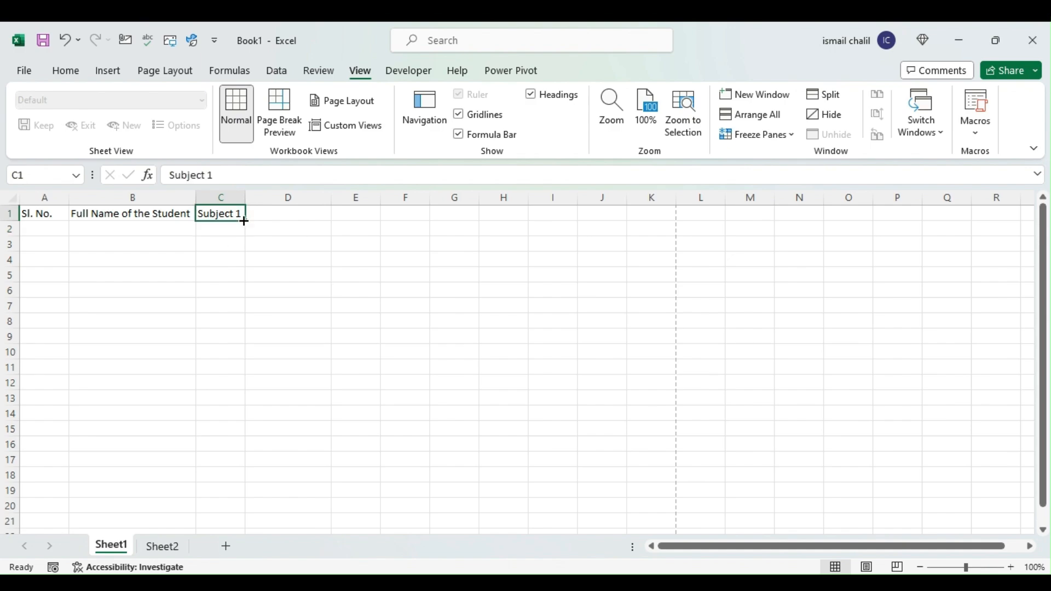
pyautogui.click(66, 76)
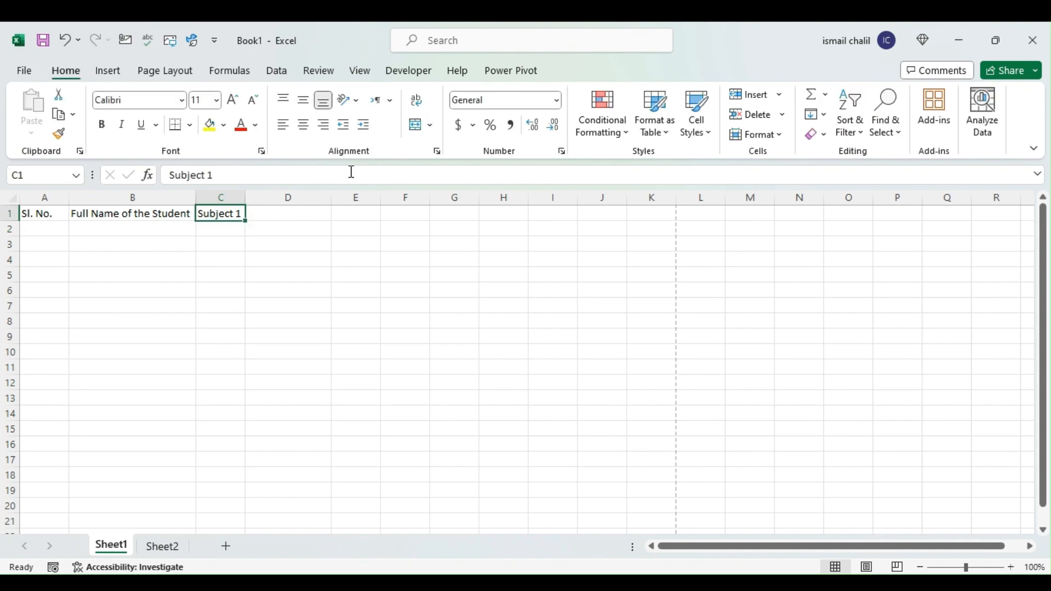
pyautogui.click(356, 103)
pyautogui.click(366, 186)
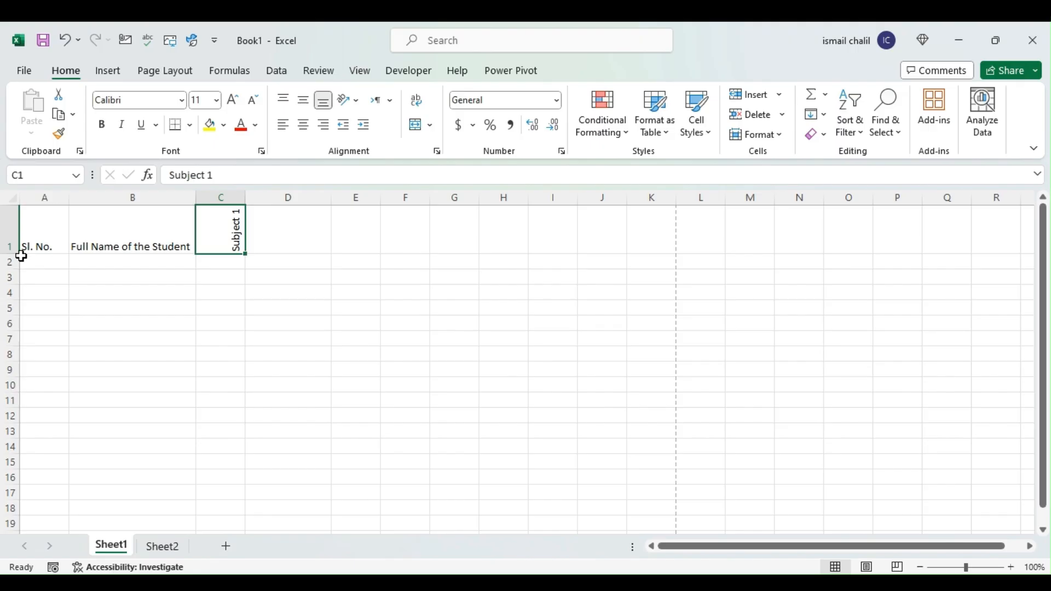
pyautogui.doubleClick(246, 199)
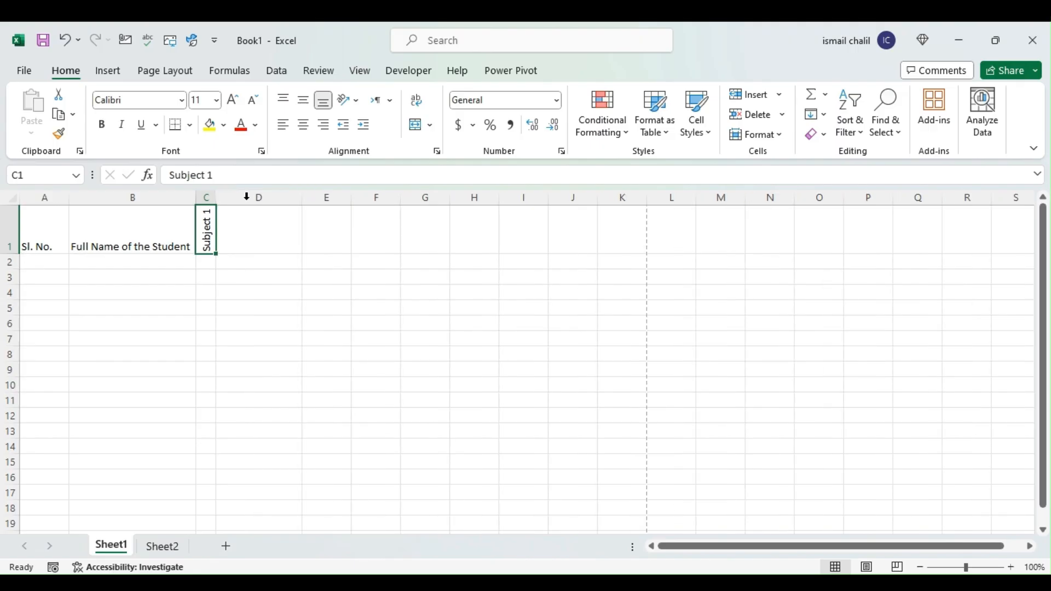
# Copy the rotated heading from C1 into D1 and AutoFit column D to its content.
pyautogui.hotkey('ctrl', 'c')
pyautogui.click(251, 241)
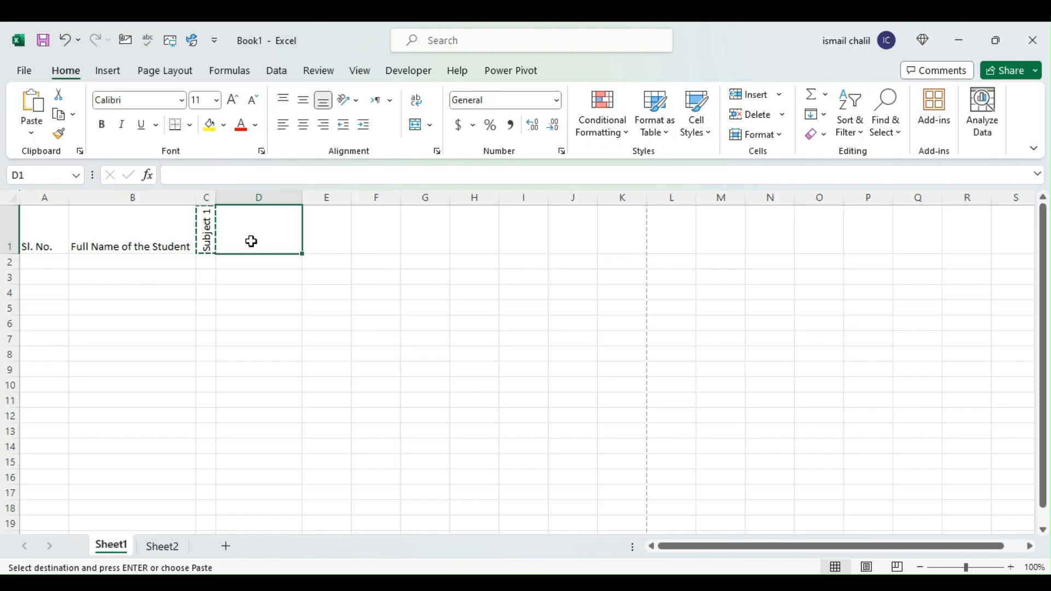
pyautogui.hotkey('ctrl', 'v')
pyautogui.doubleClick(302, 199)
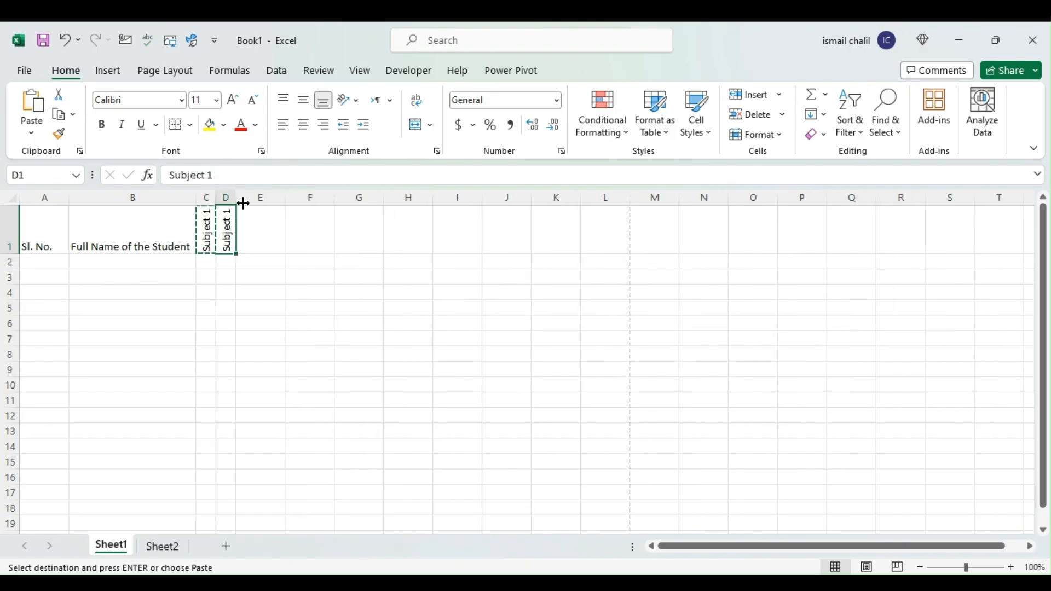
# Change the copied heading in cell D1 to "Subject 2".
pyautogui.click(229, 174)
pyautogui.press('BackSpace')
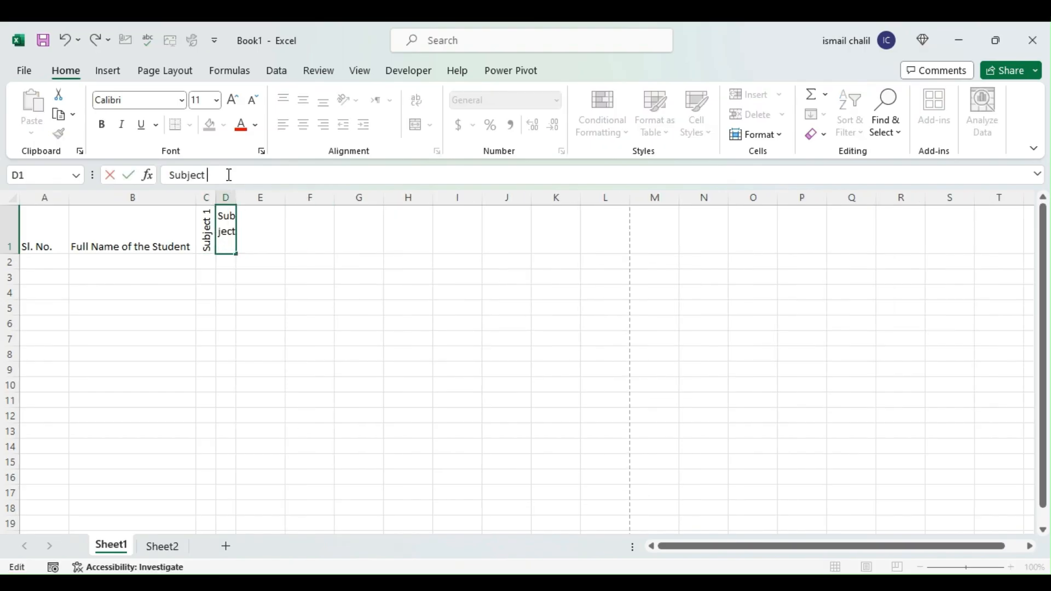
pyautogui.write('2')
pyautogui.press('Return')
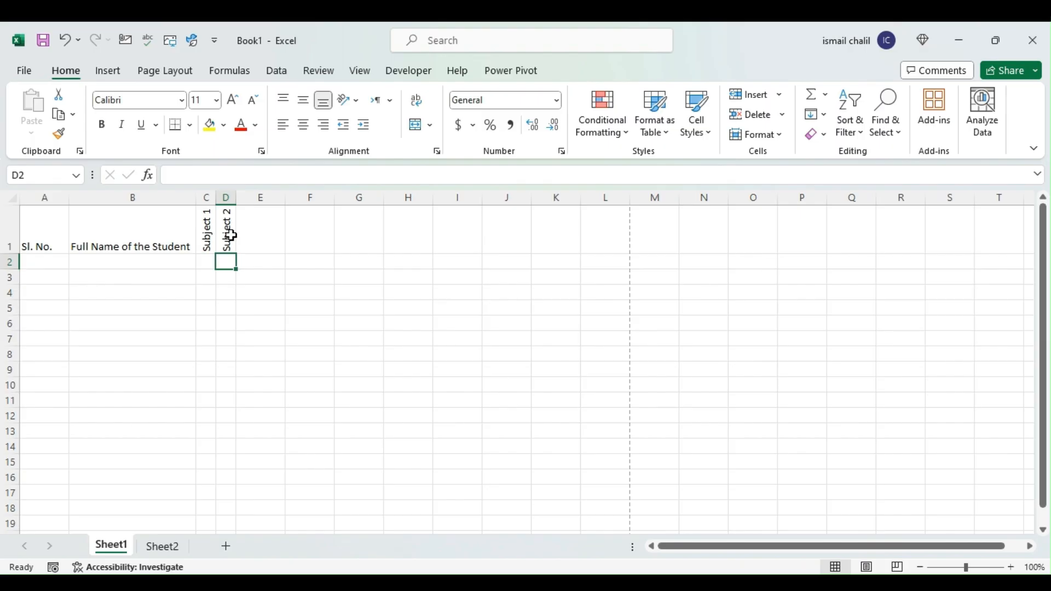
# Enter the heading "Total" in cell E1.
pyautogui.click(250, 241)
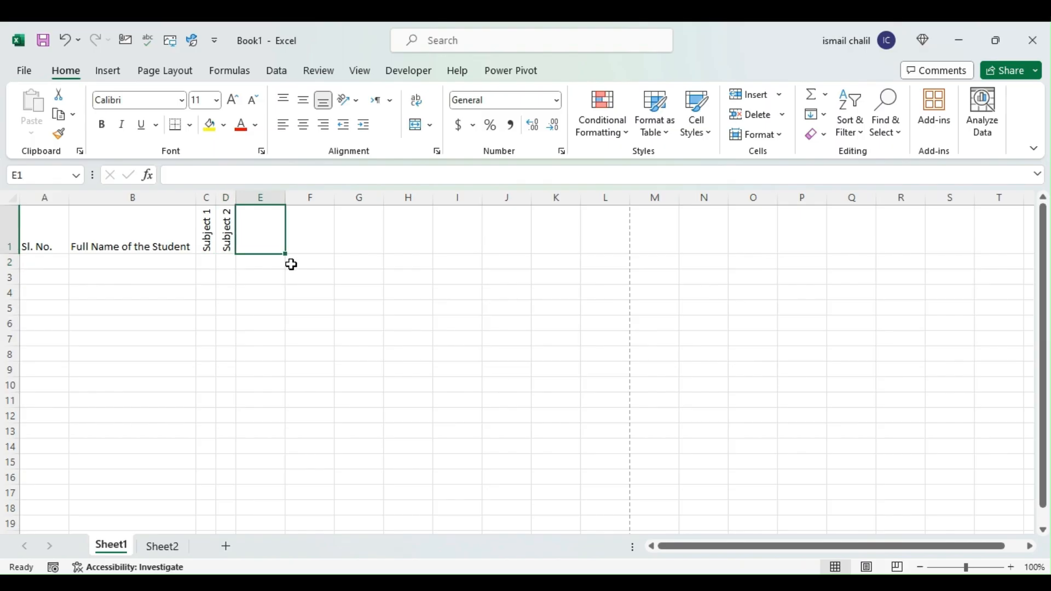
pyautogui.write('Total')
pyautogui.press('Return')
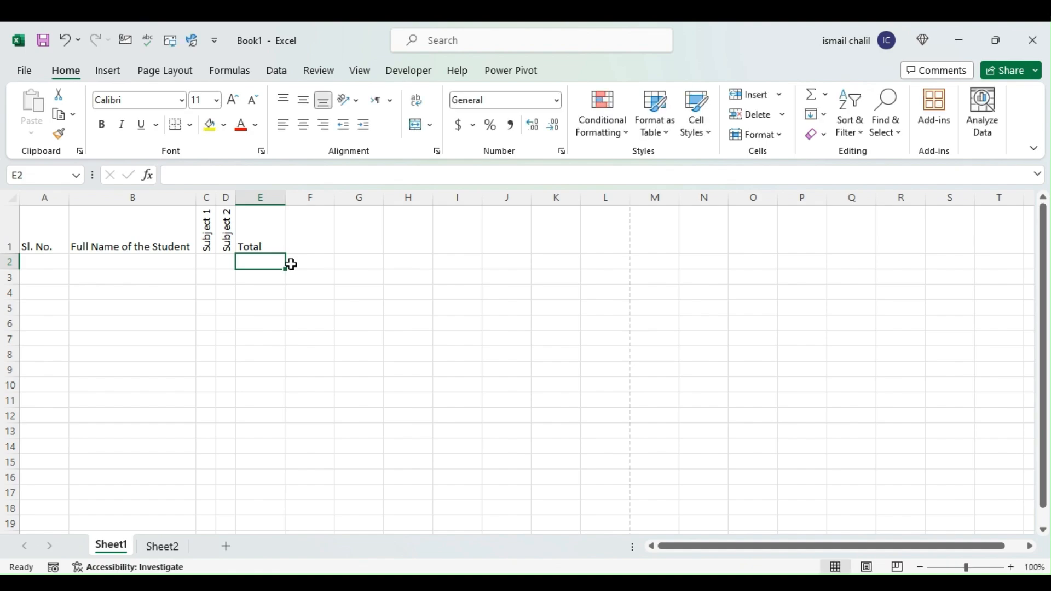
pyautogui.click(273, 229)
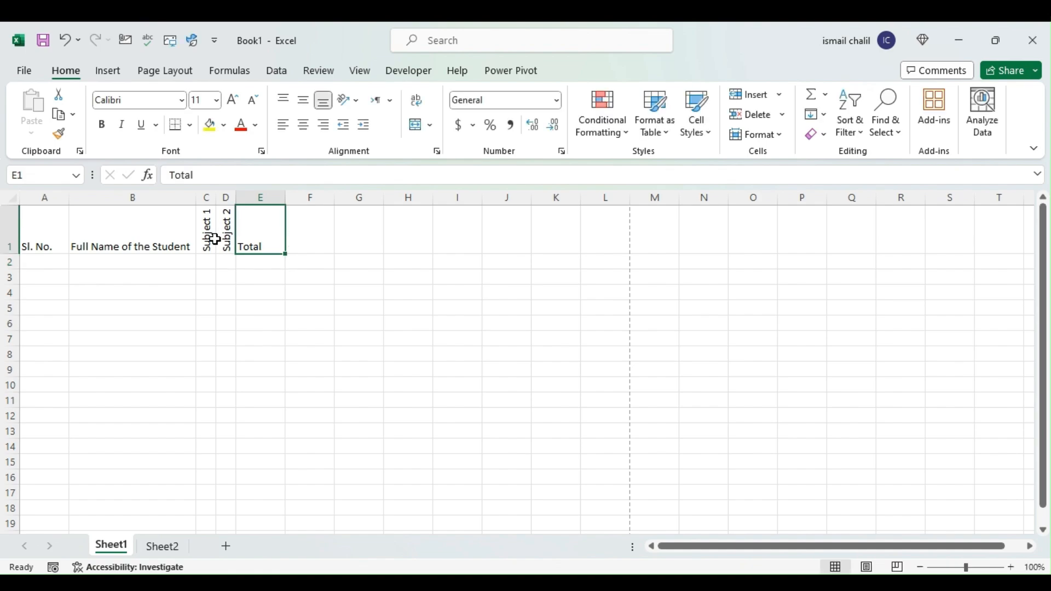
pyautogui.click(273, 327)
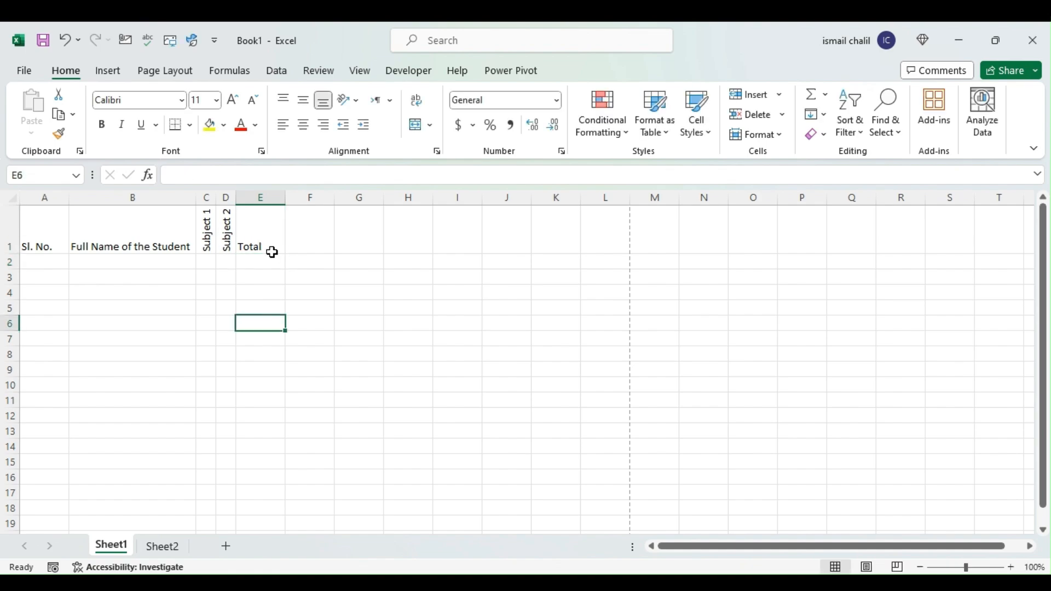
pyautogui.click(272, 252)
pyautogui.click(350, 100)
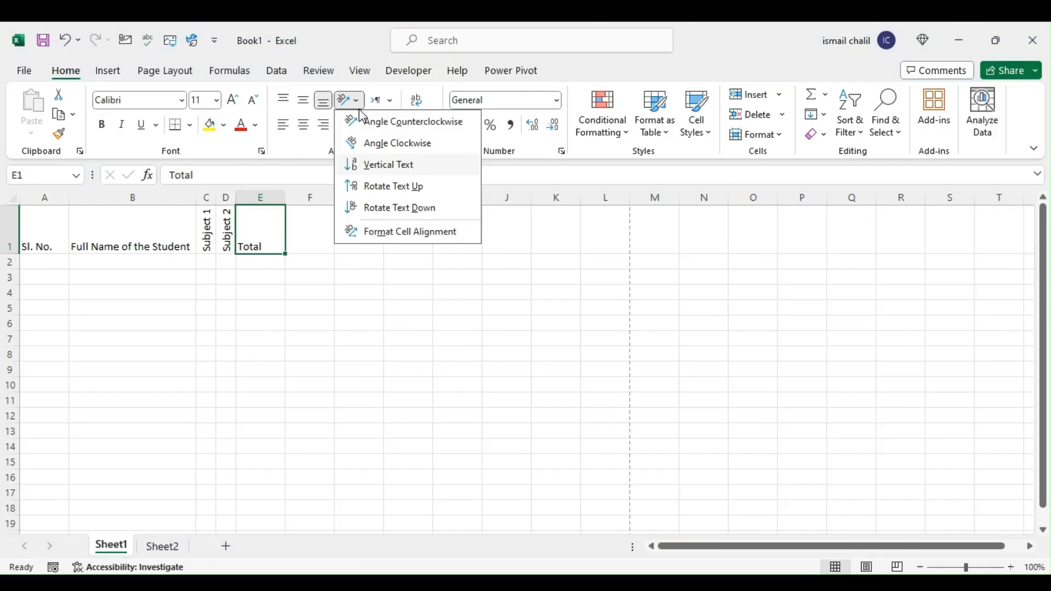
pyautogui.click(279, 376)
pyautogui.click(273, 366)
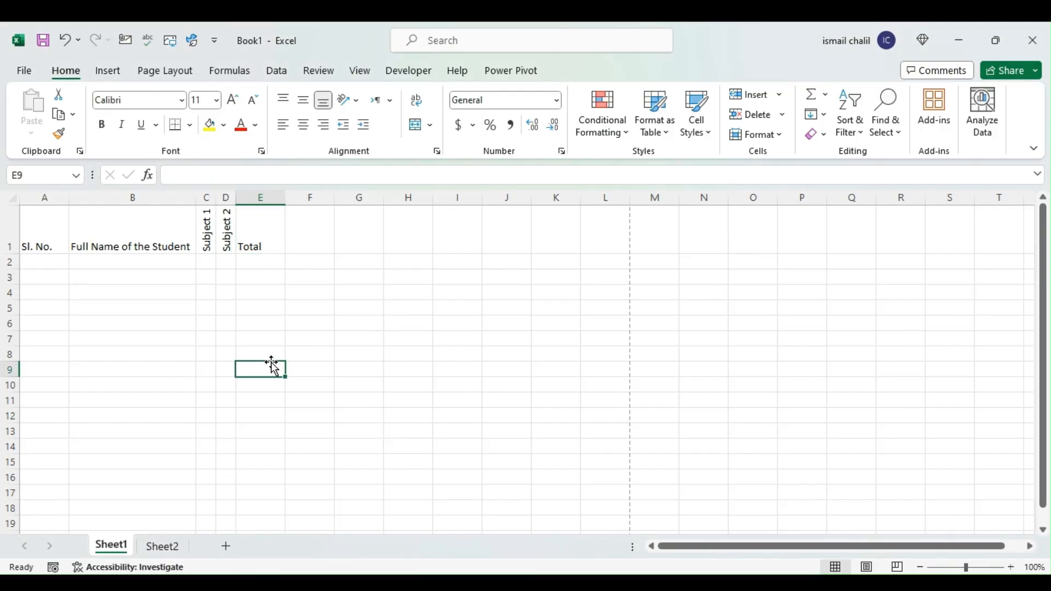
# Copy the formatting of the "Subject 2" heading onto "Total" in E1 with Format Painter, and AutoFit column E.
pyautogui.click(225, 241)
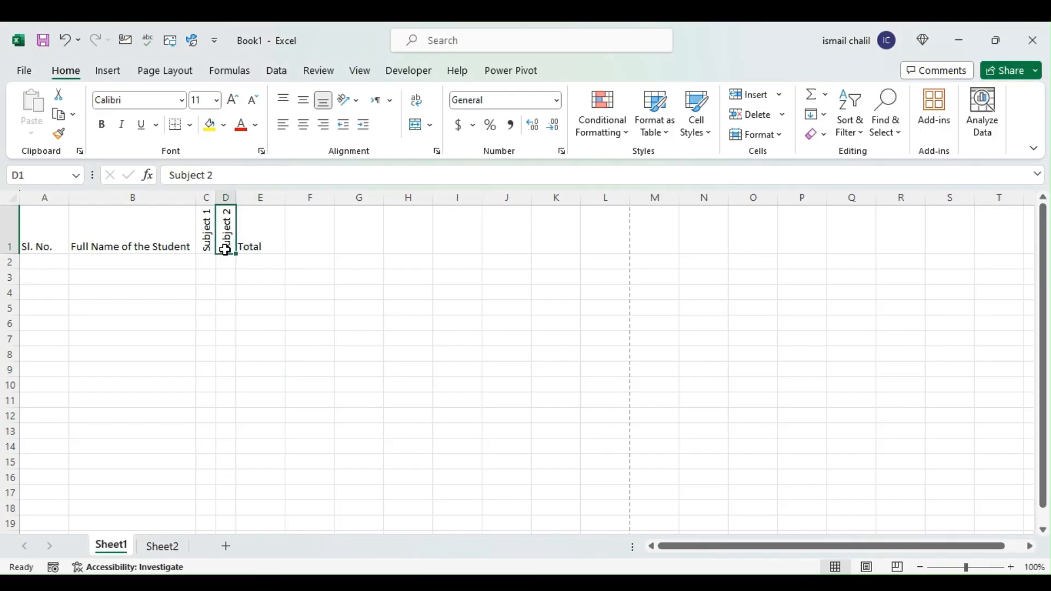
pyautogui.click(62, 137)
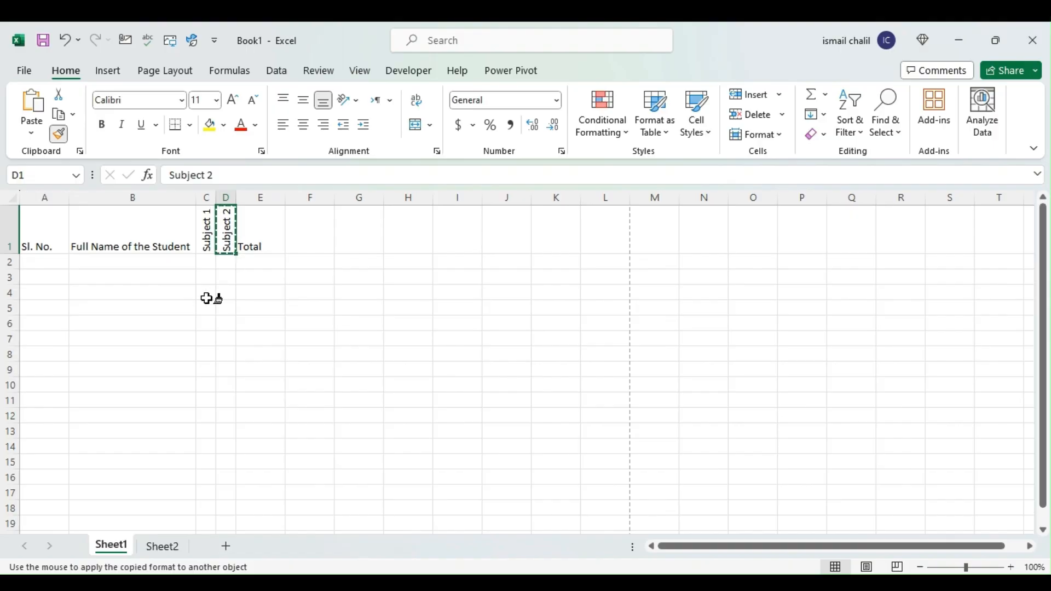
pyautogui.press('Escape')
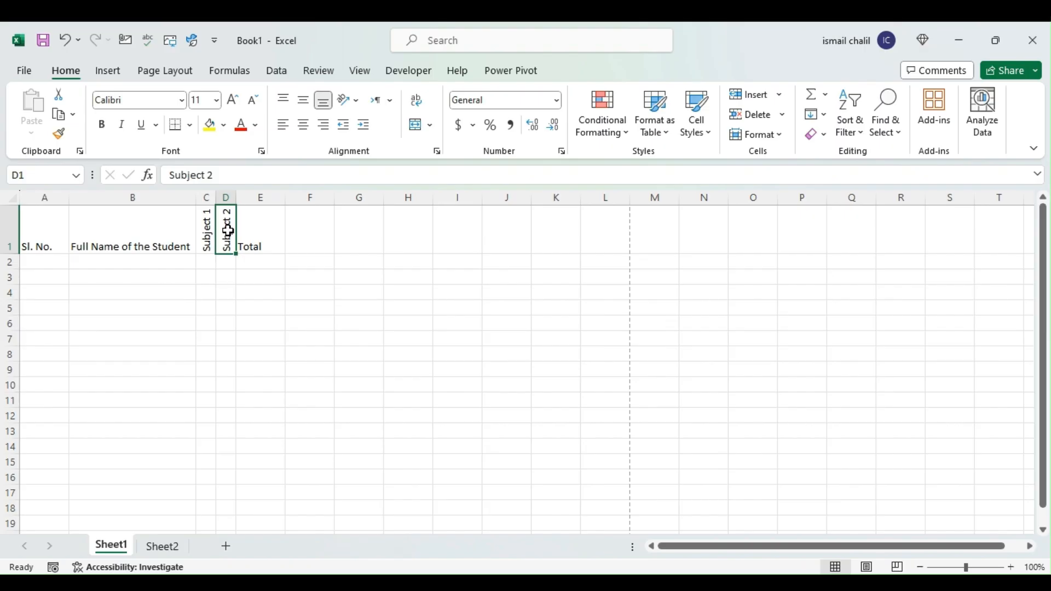
pyautogui.click(60, 136)
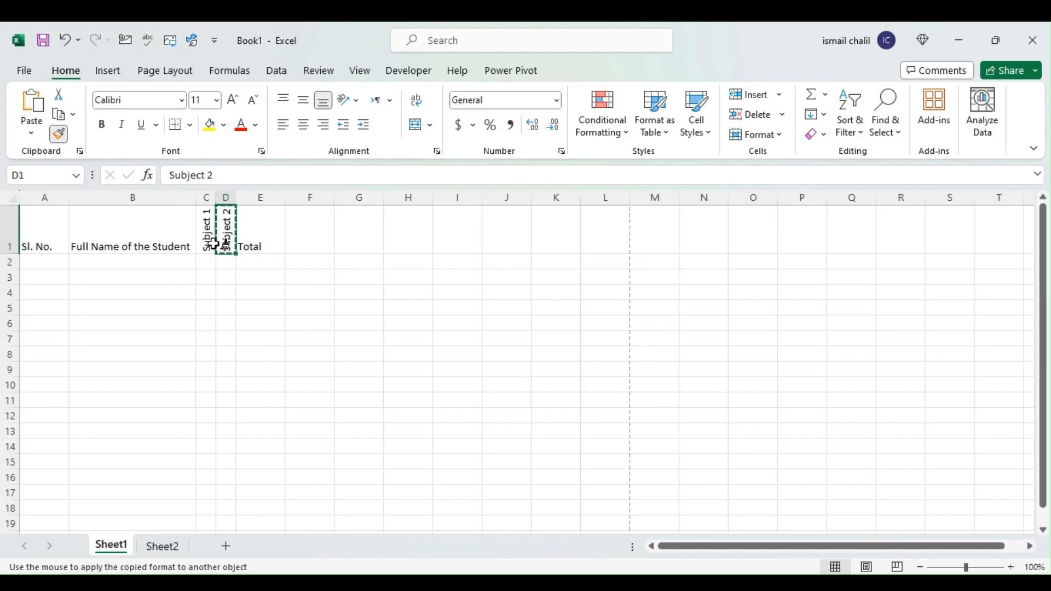
pyautogui.click(260, 237)
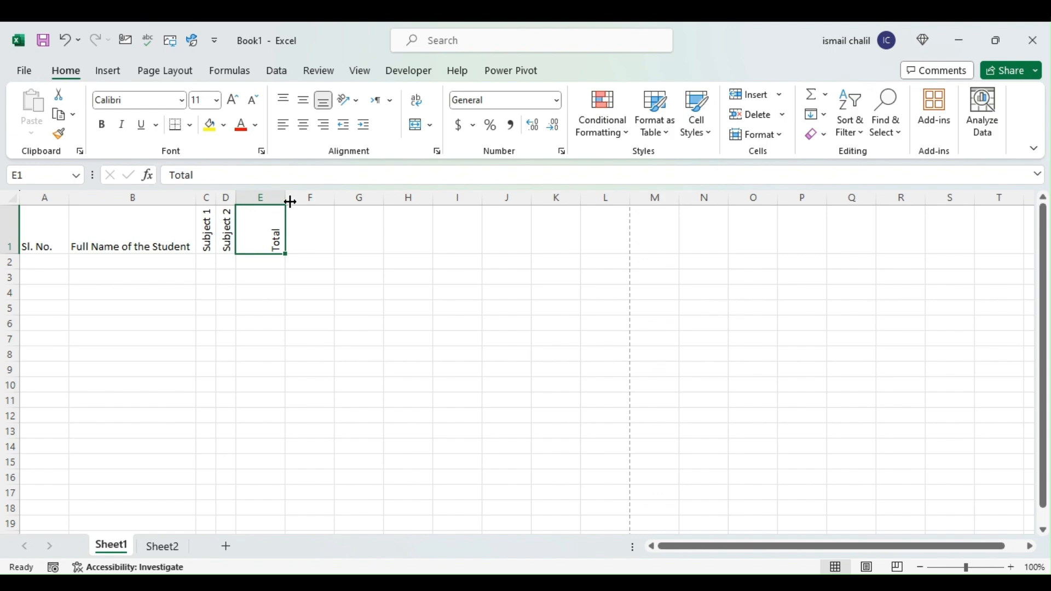
pyautogui.doubleClick(287, 201)
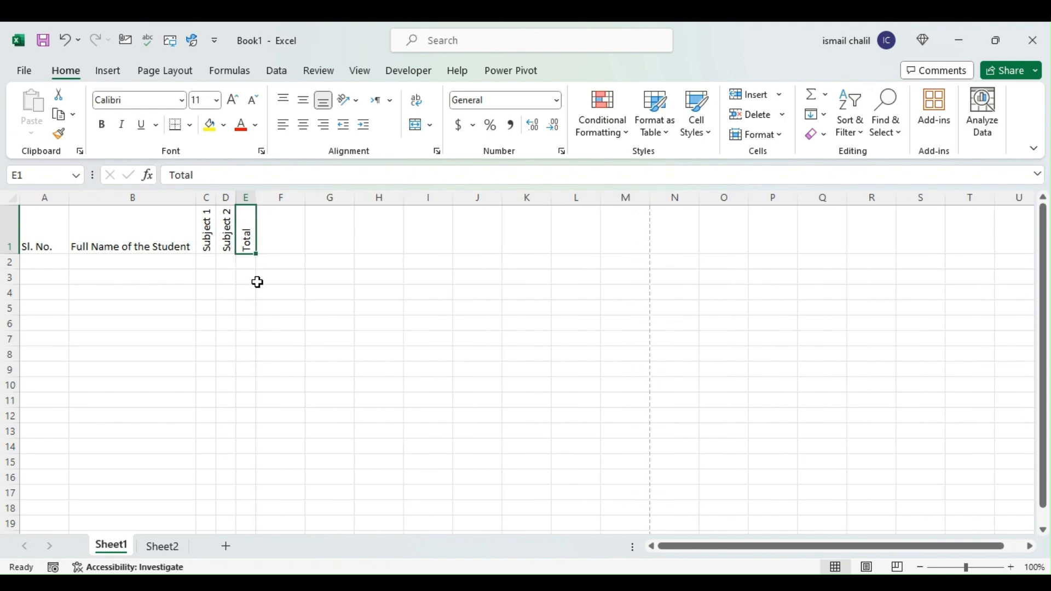
pyautogui.click(146, 271)
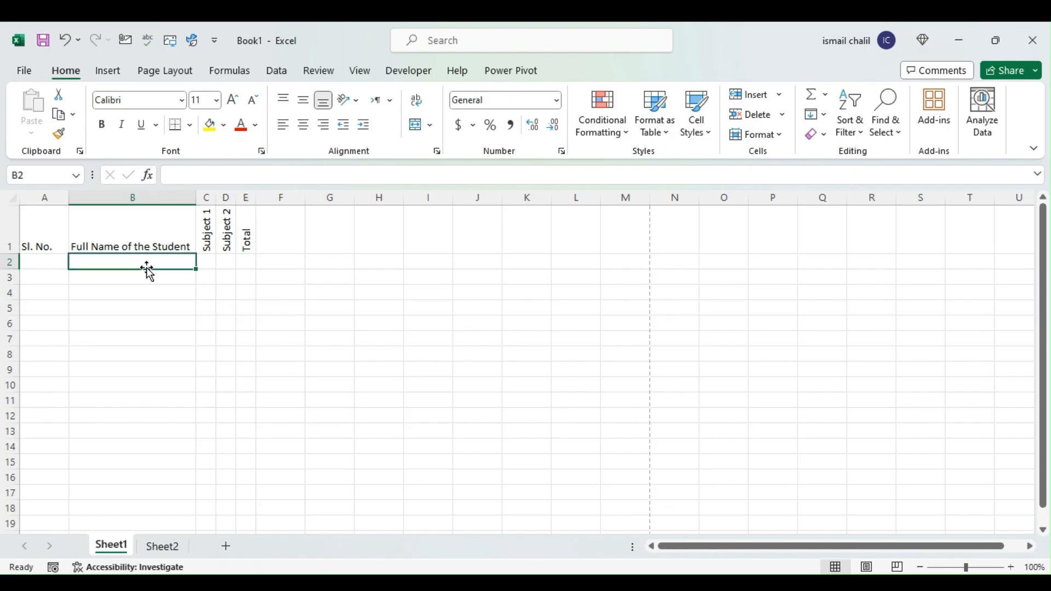